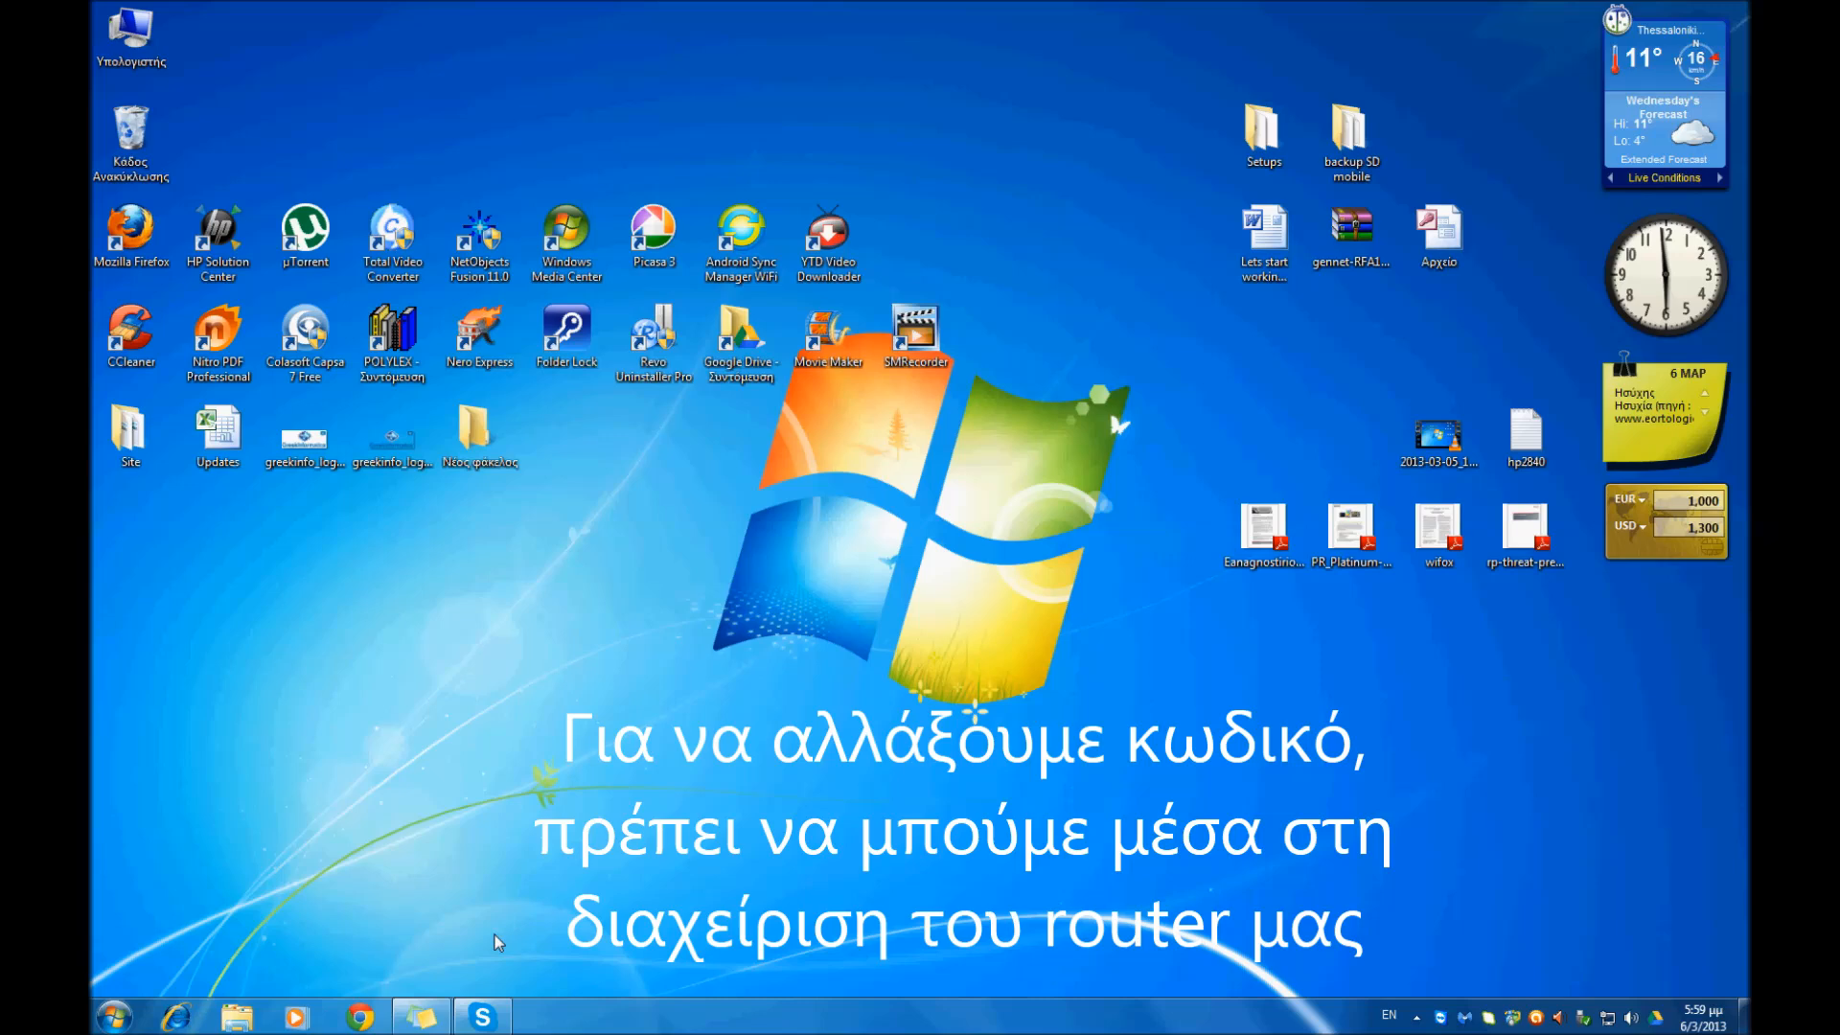
- Open a command prompt by running cmd, and execute ipconfig to list the computer's network settings
click(107, 1018)
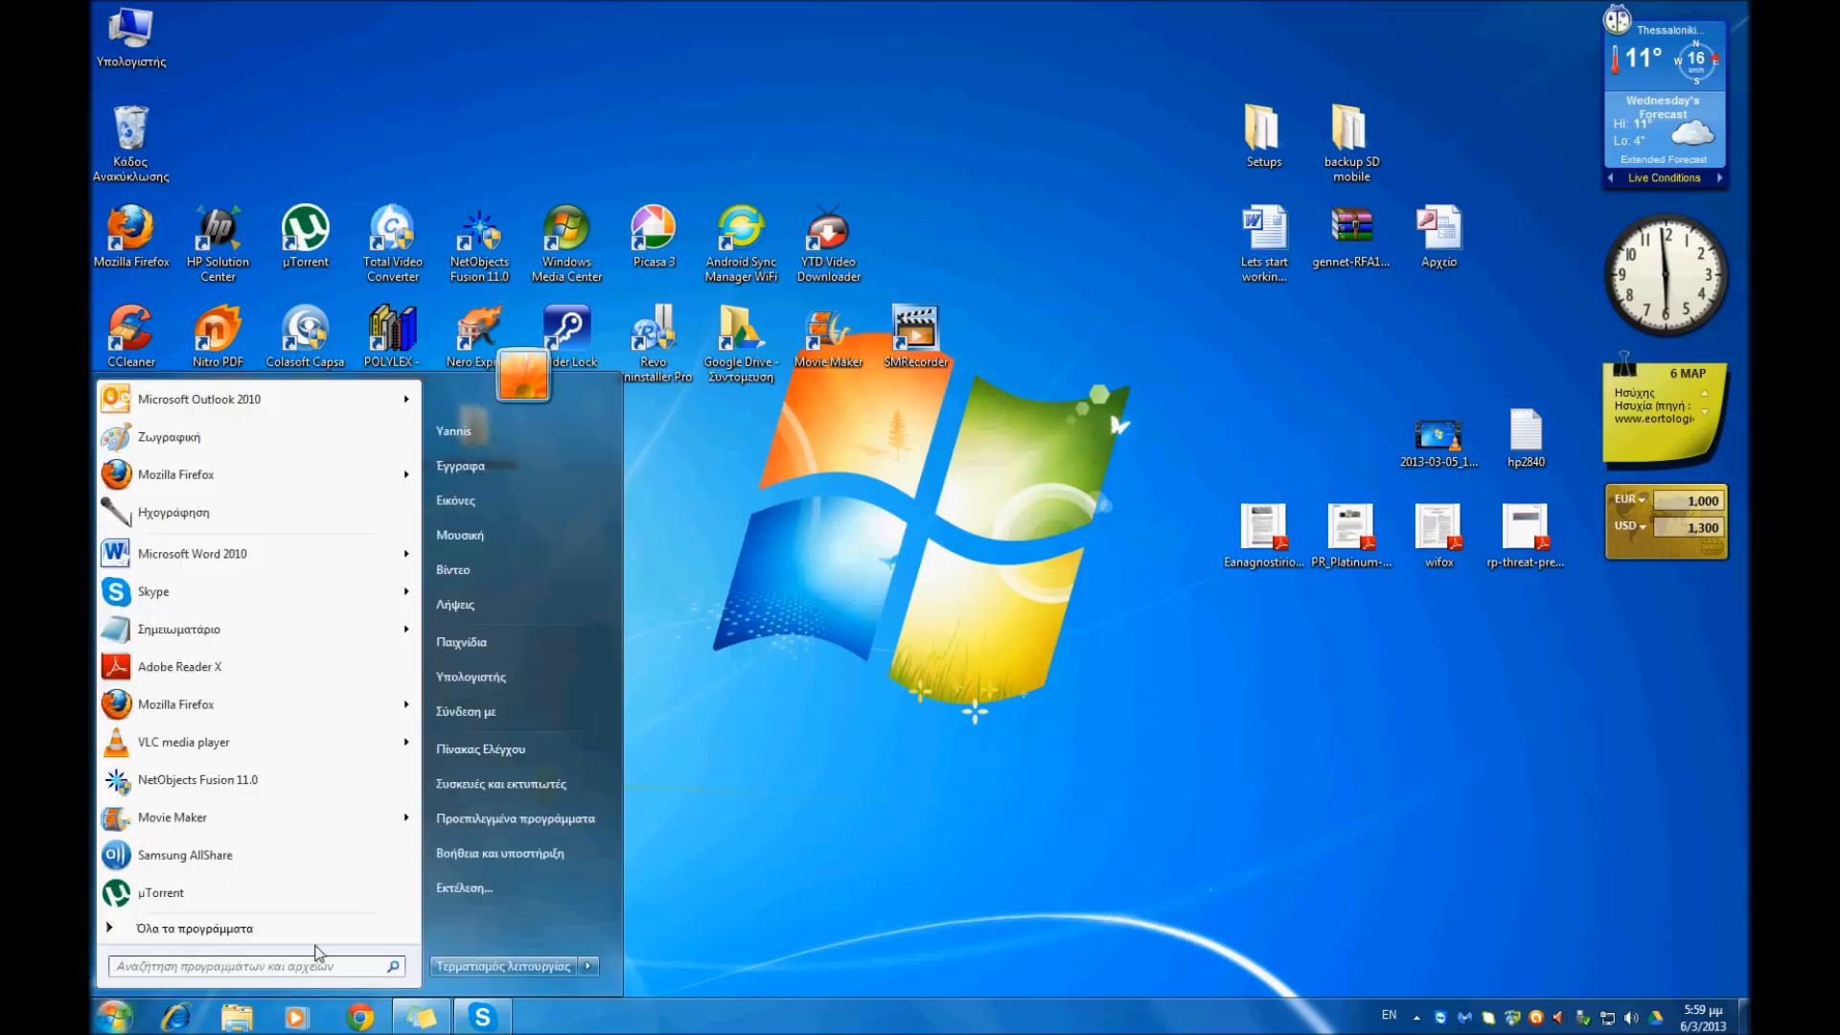
click(489, 890)
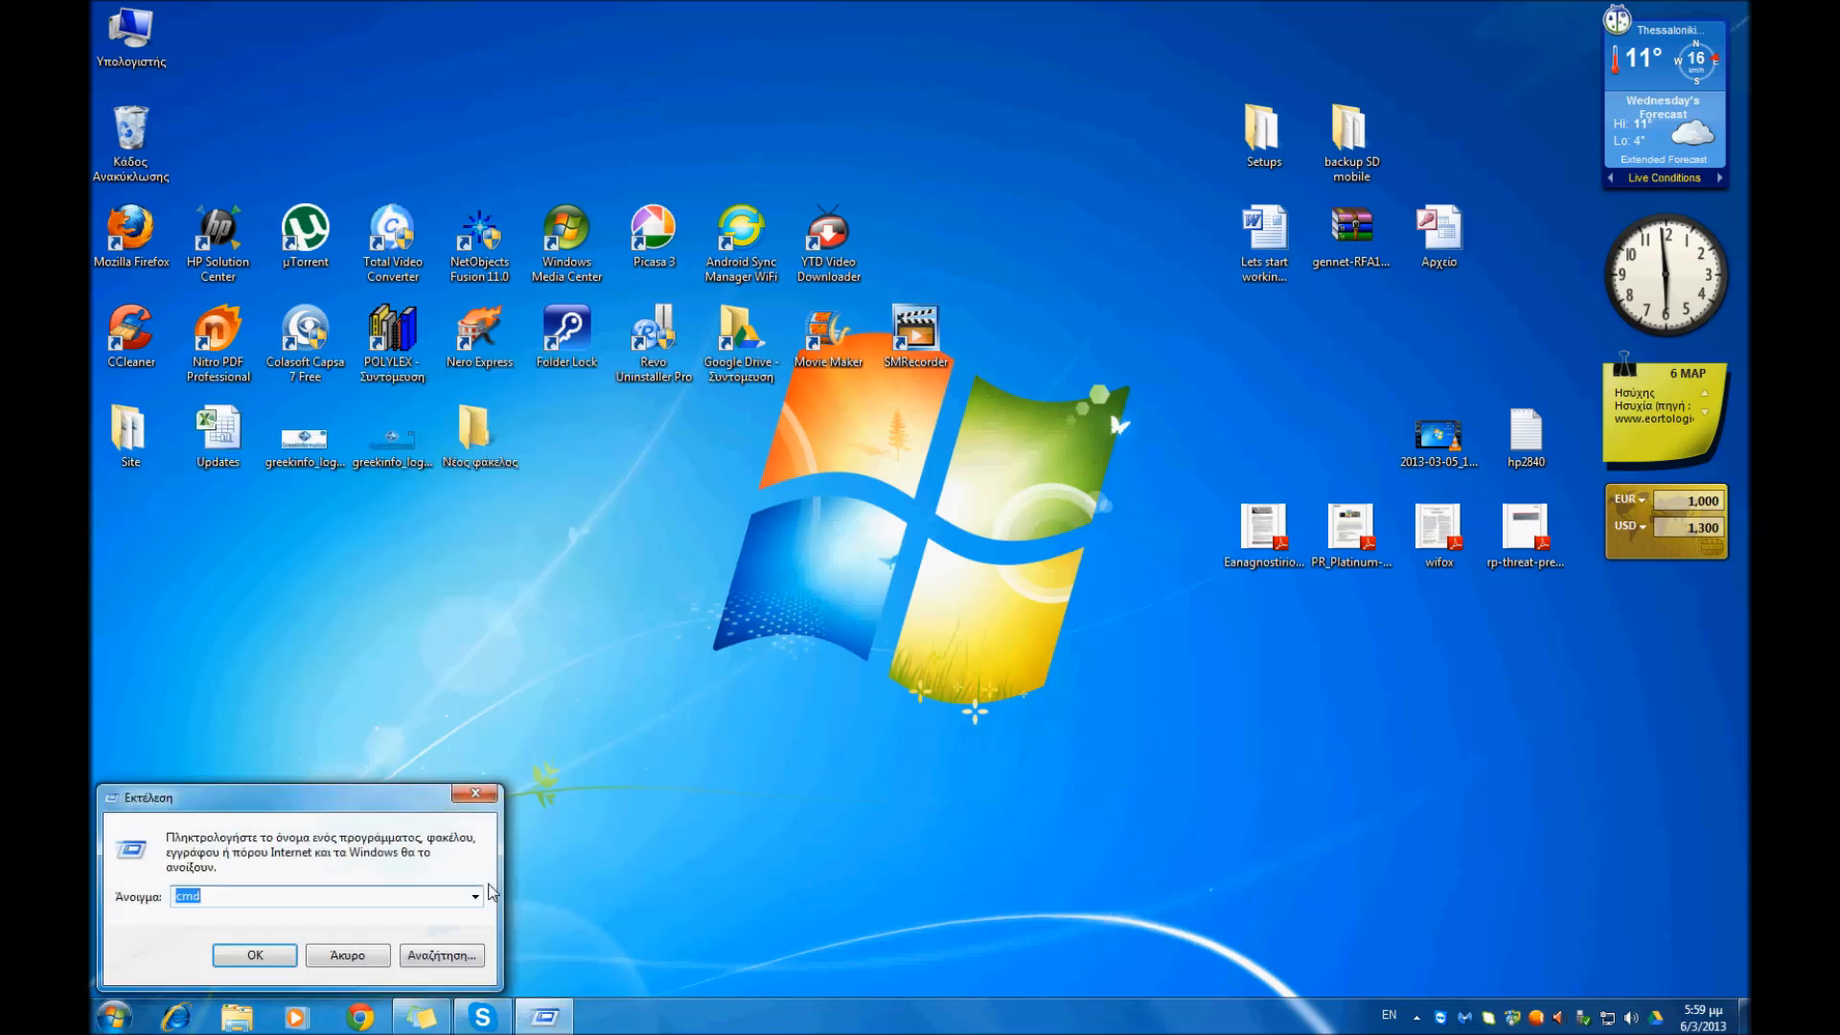
text(cmd)
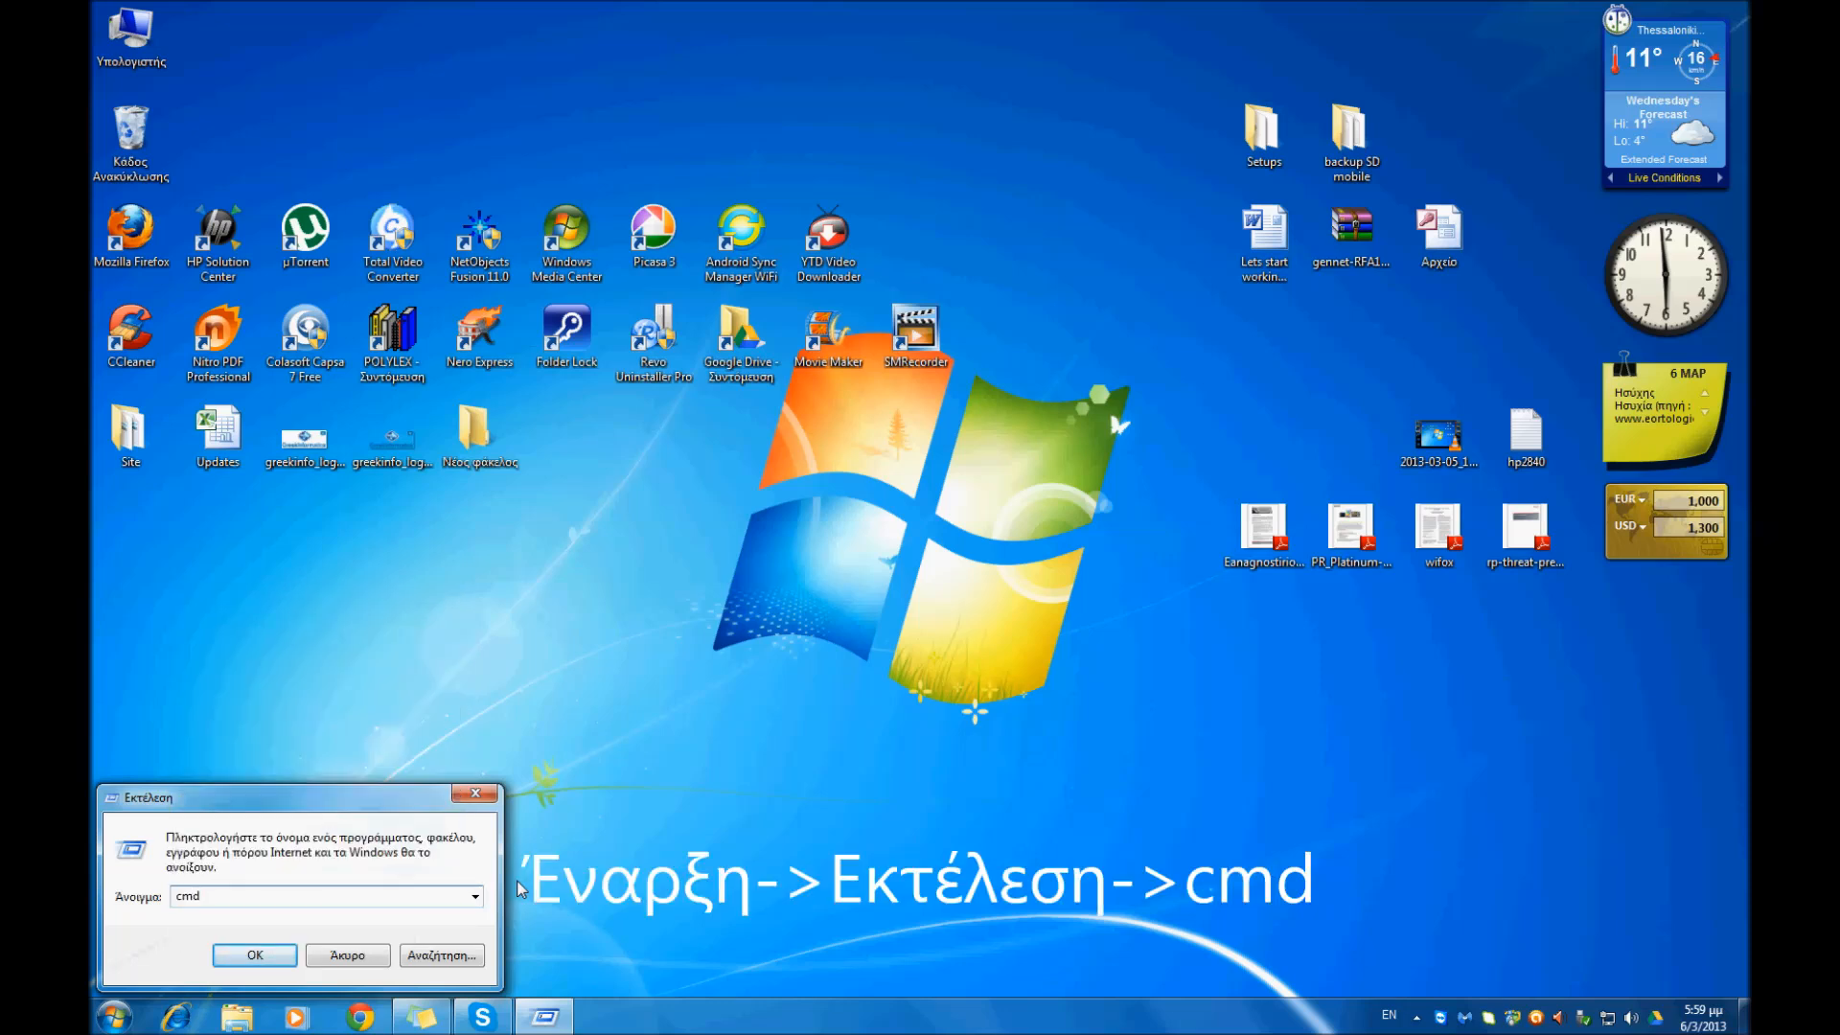
key(Return)
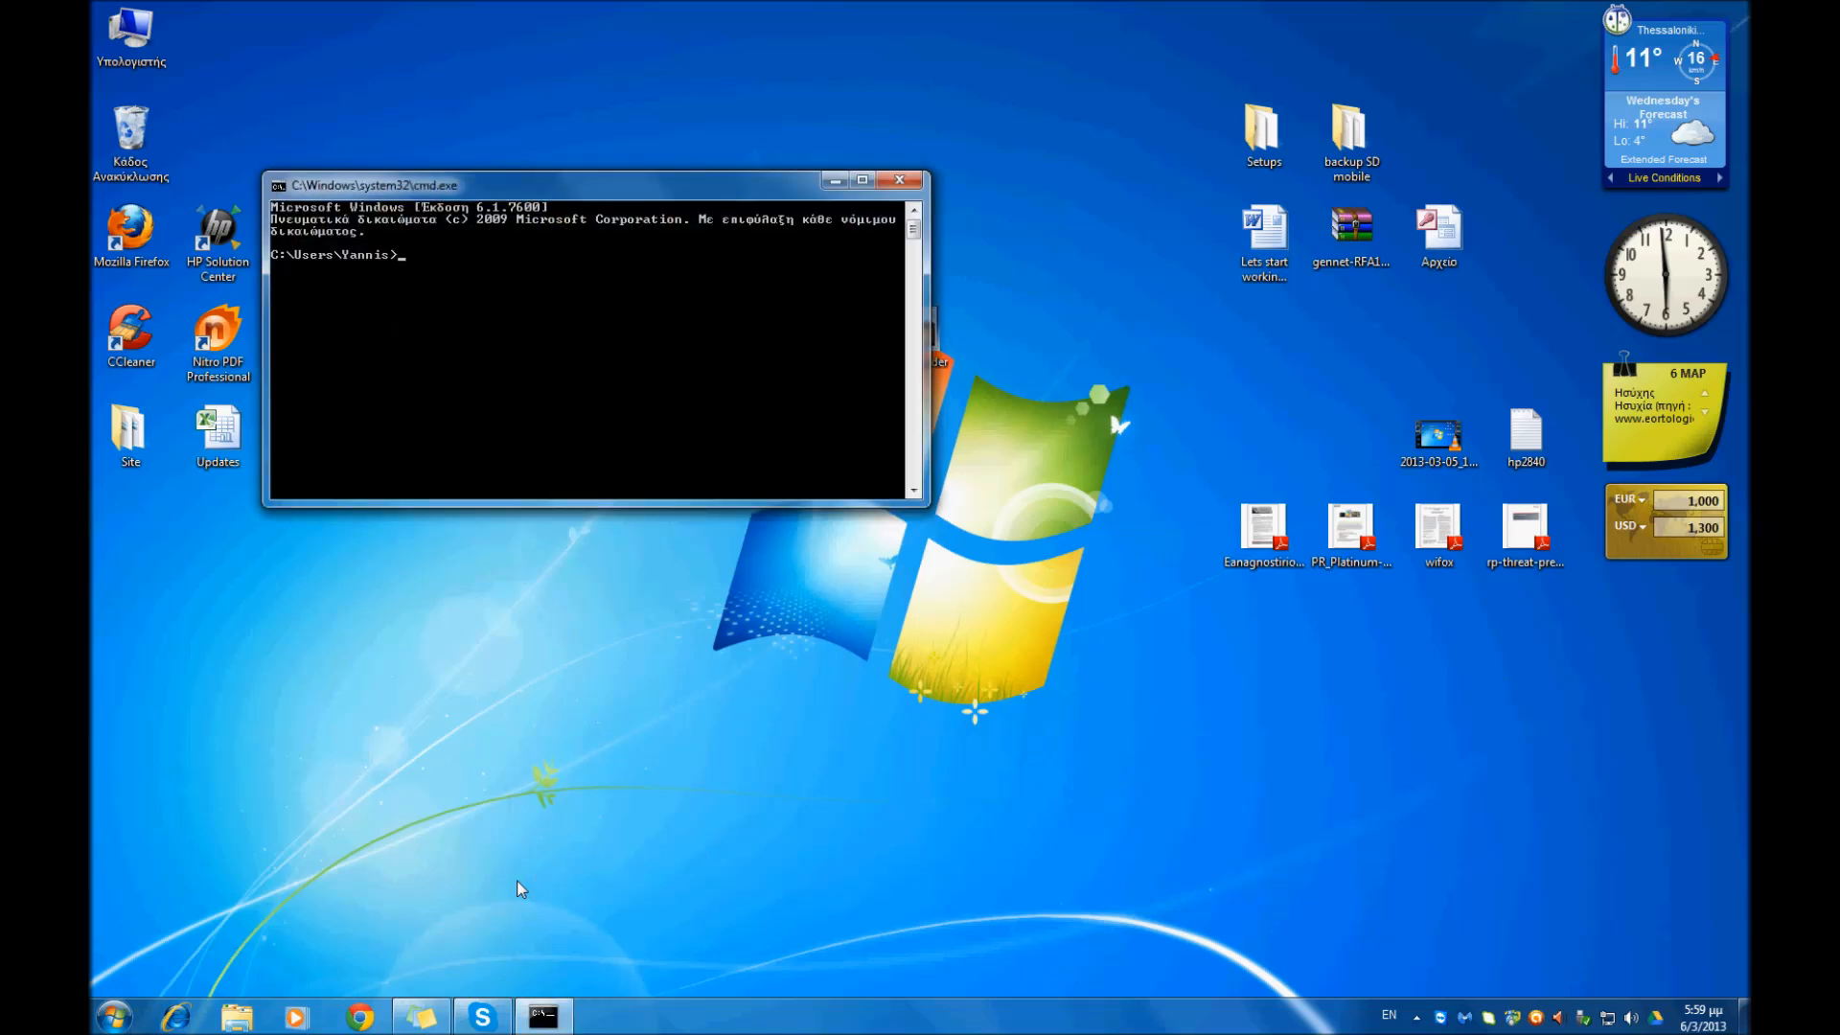
text(ipconfig)
key(Return)
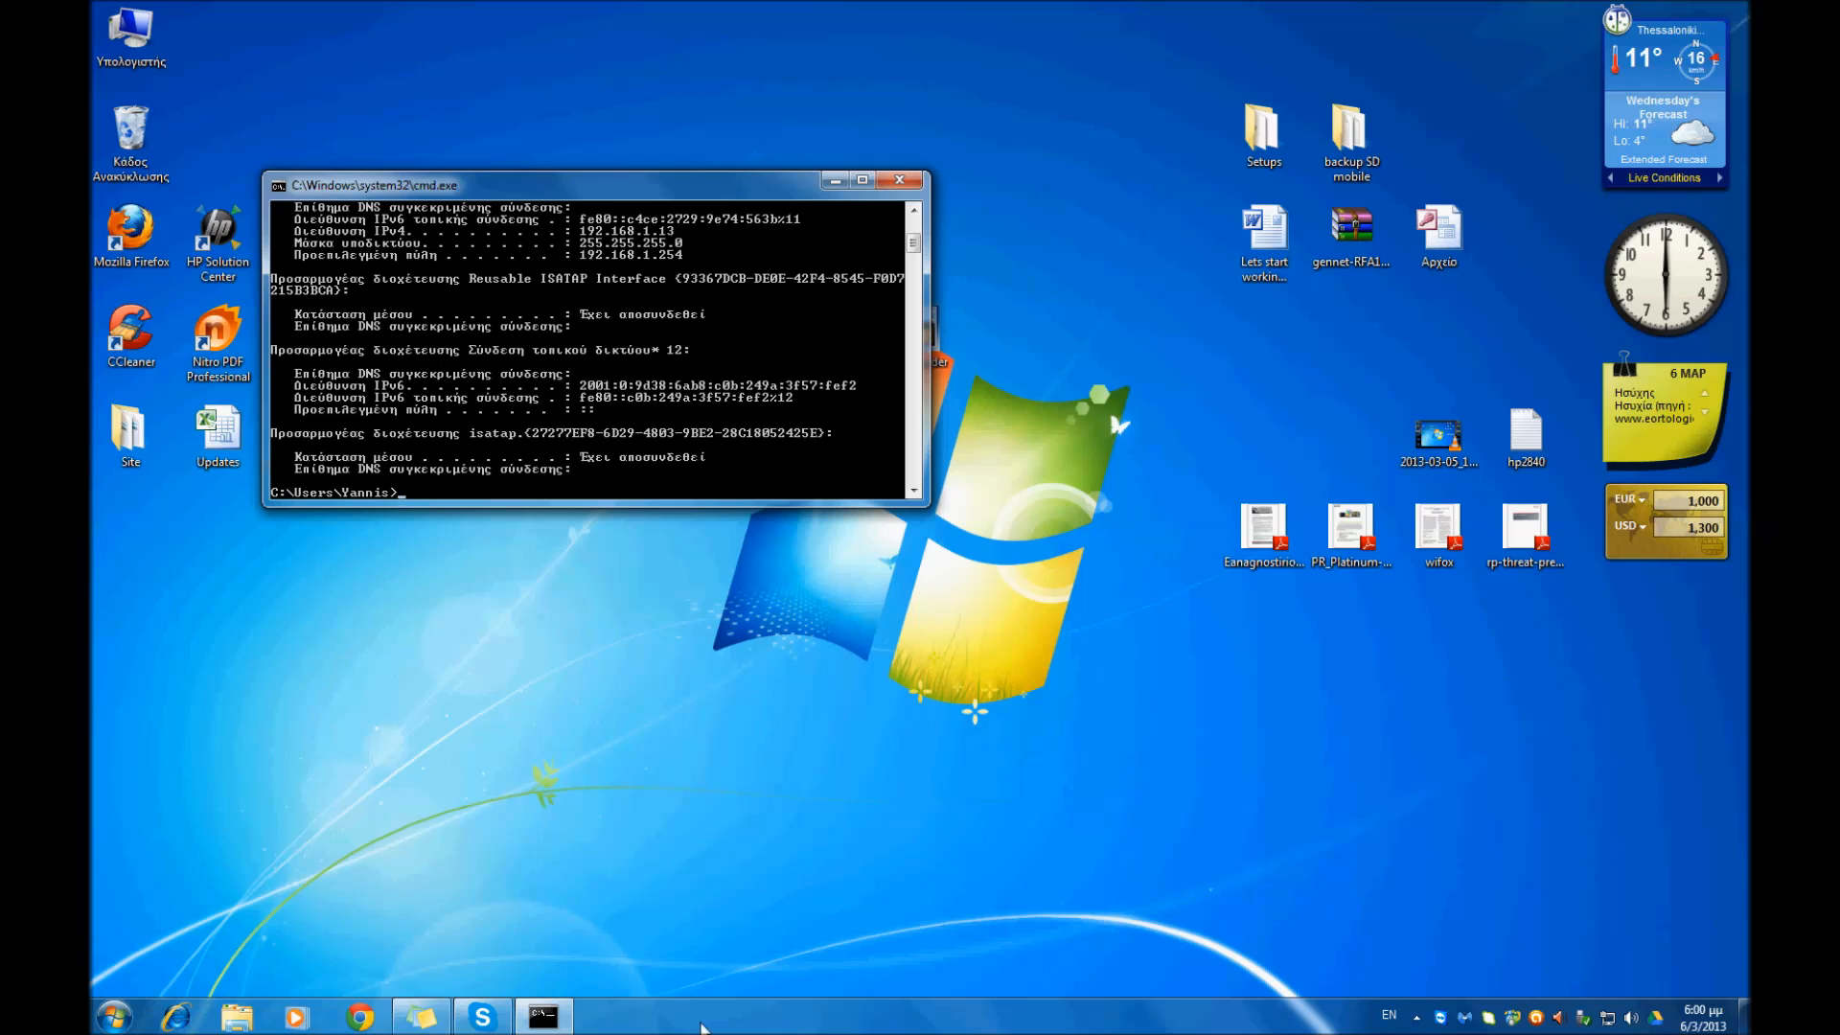
drag(711, 193, 1095, 163)
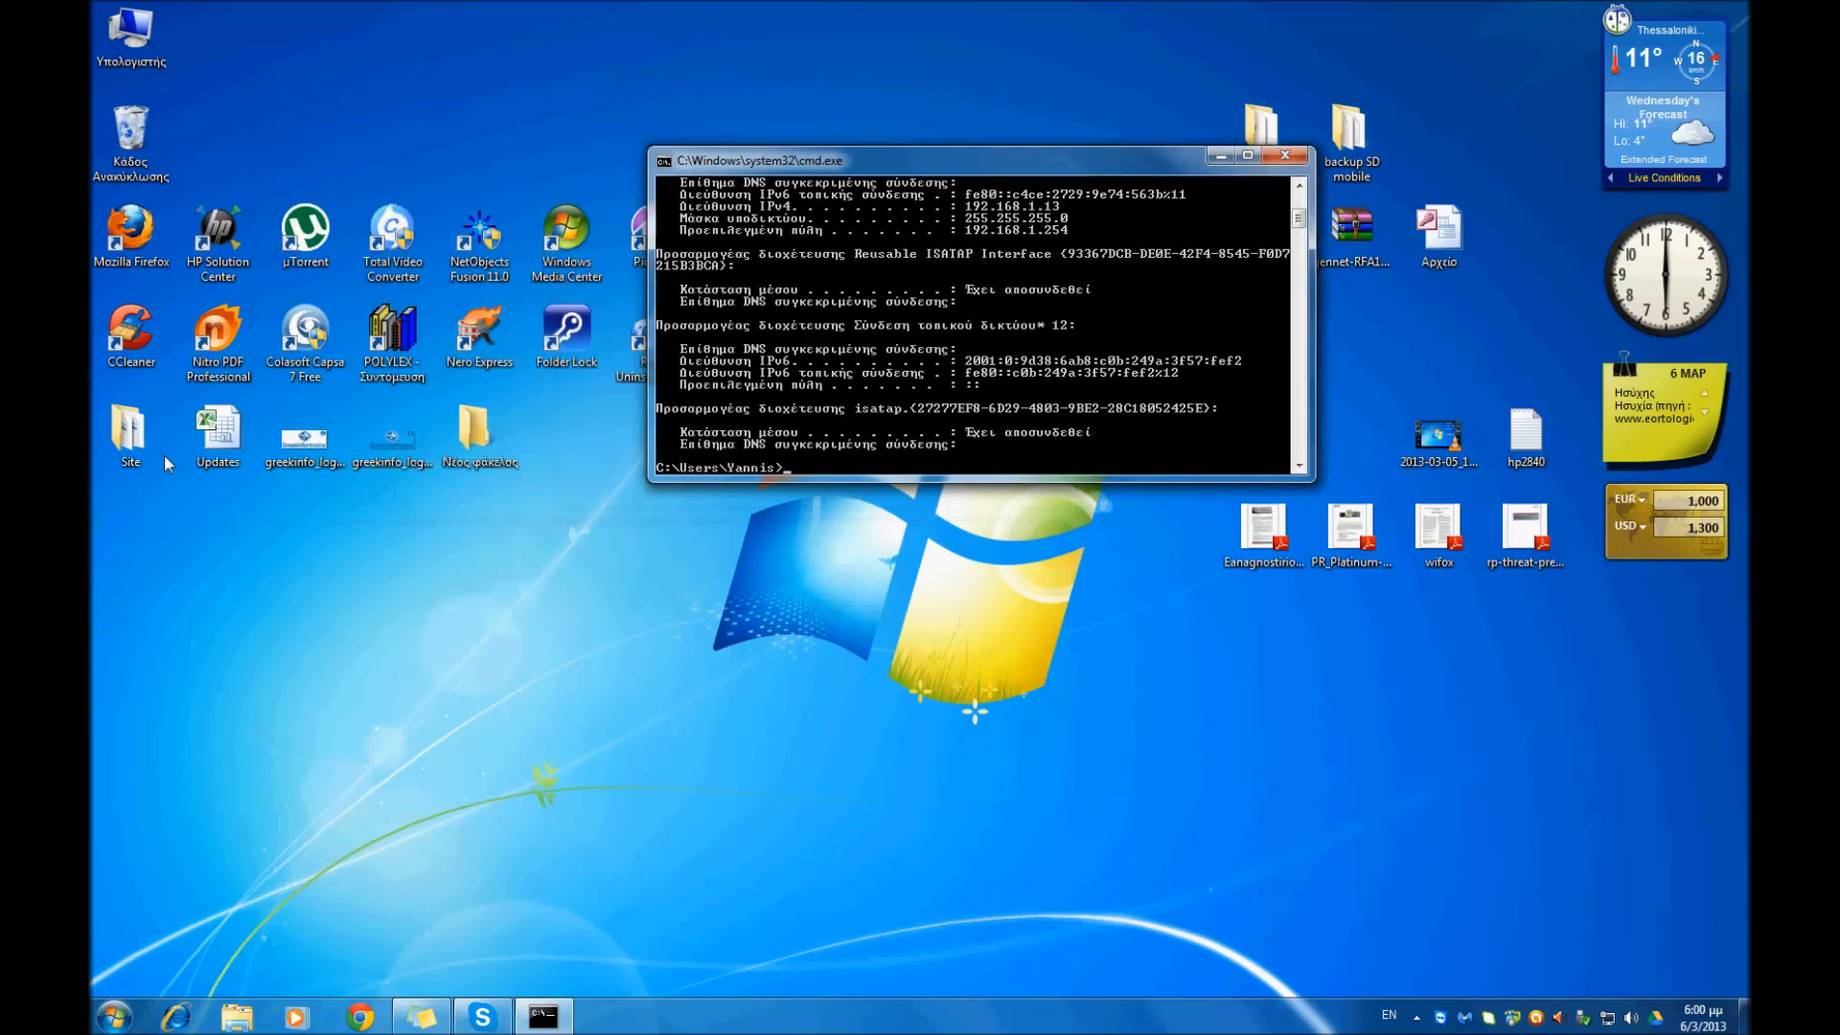
- Switch to Mozilla Firefox and load the router's administration page at 192.168.1.254
click(131, 235)
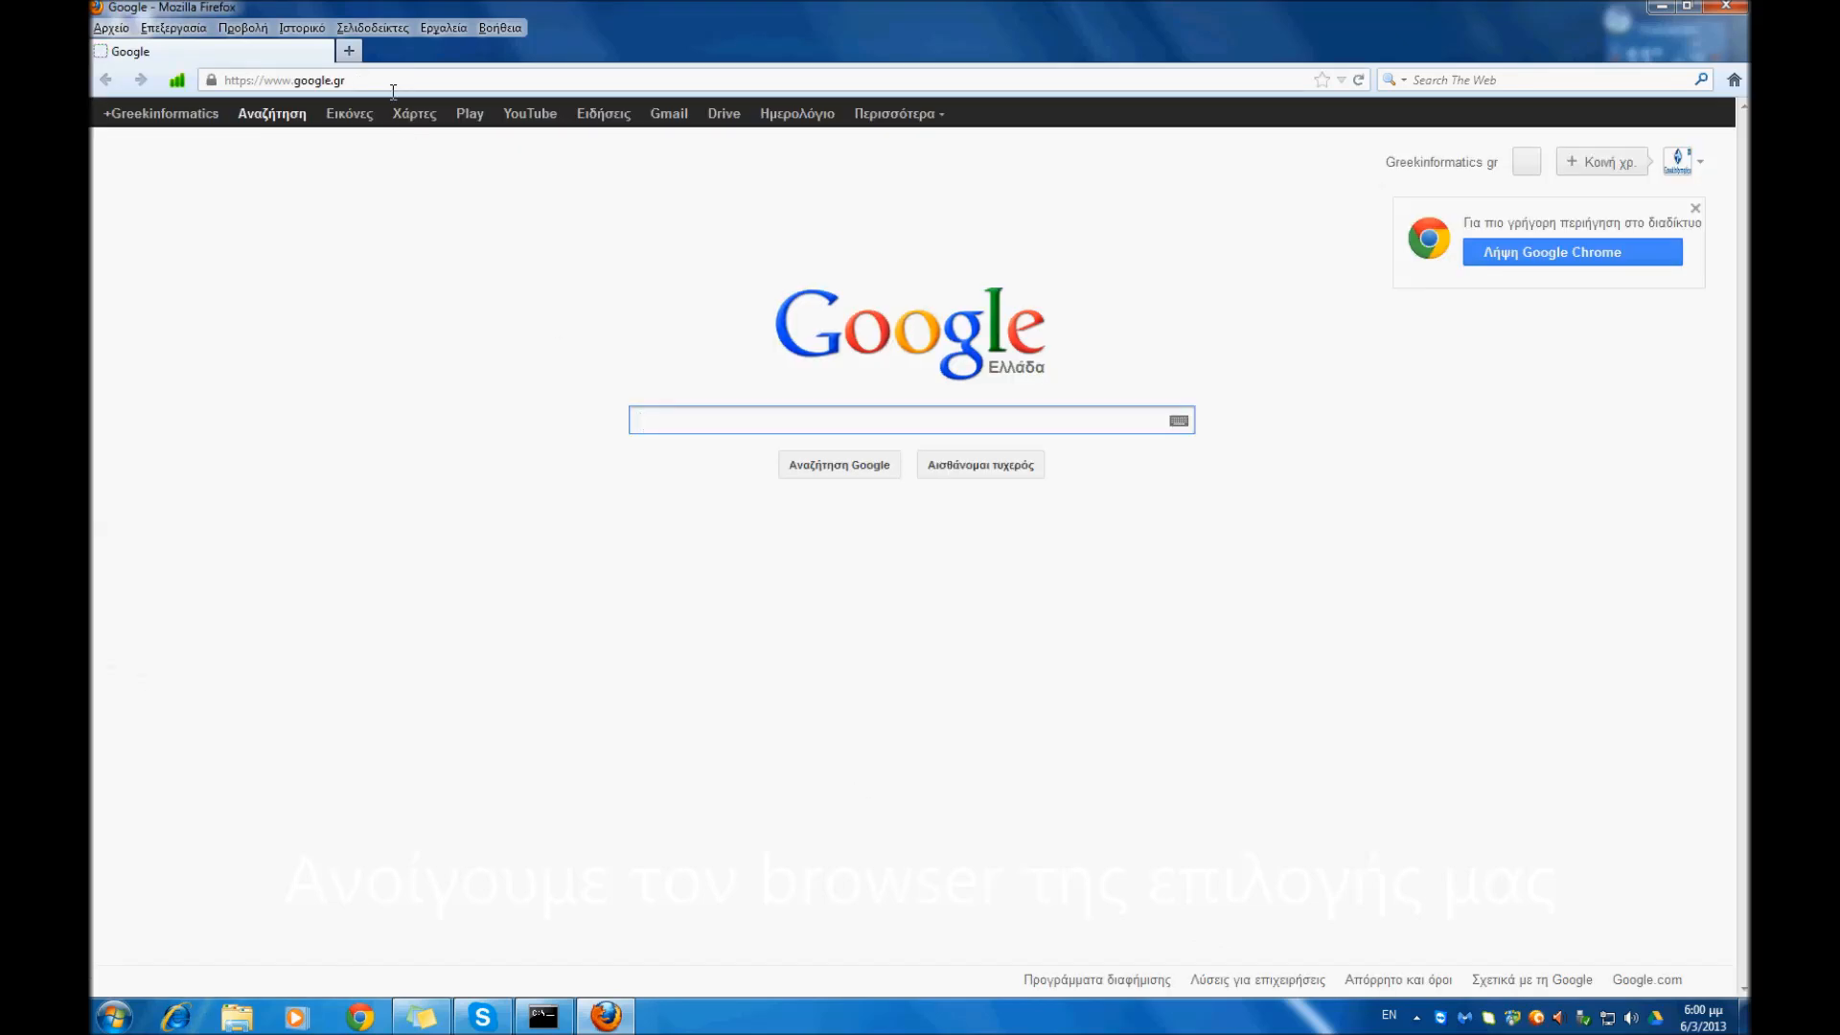
click(393, 89)
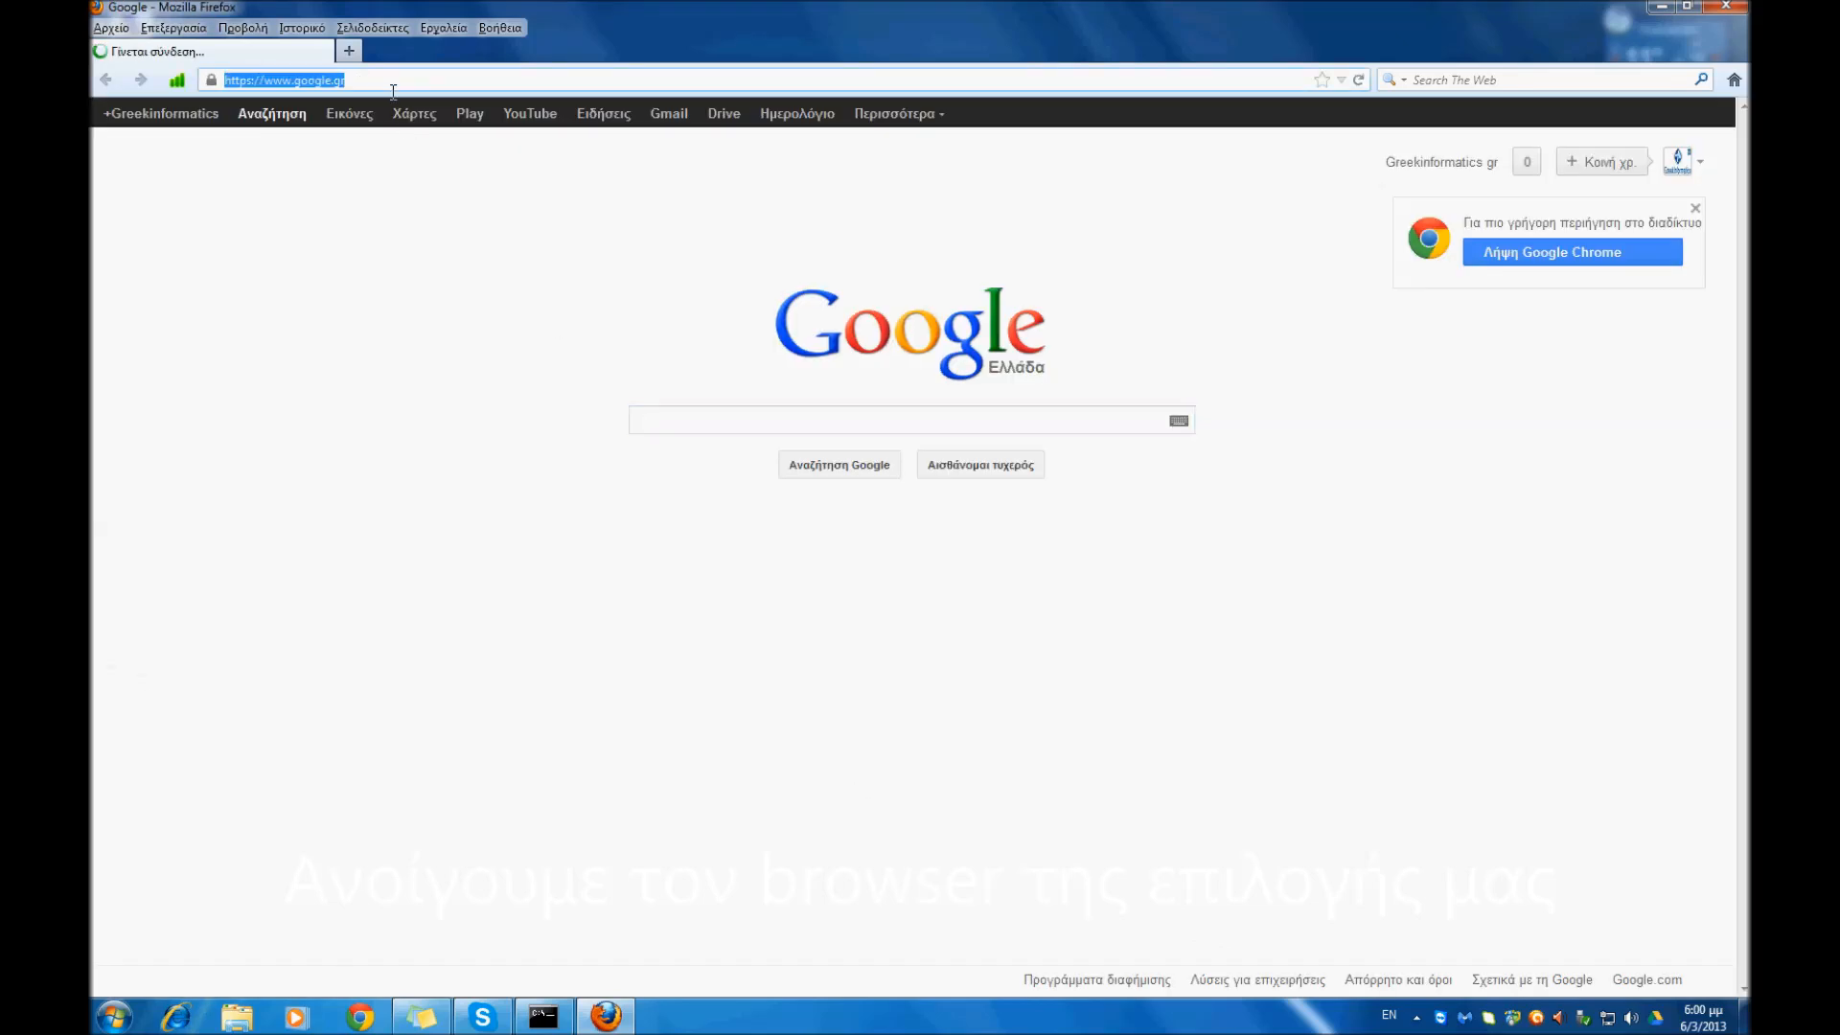
text(192.16)
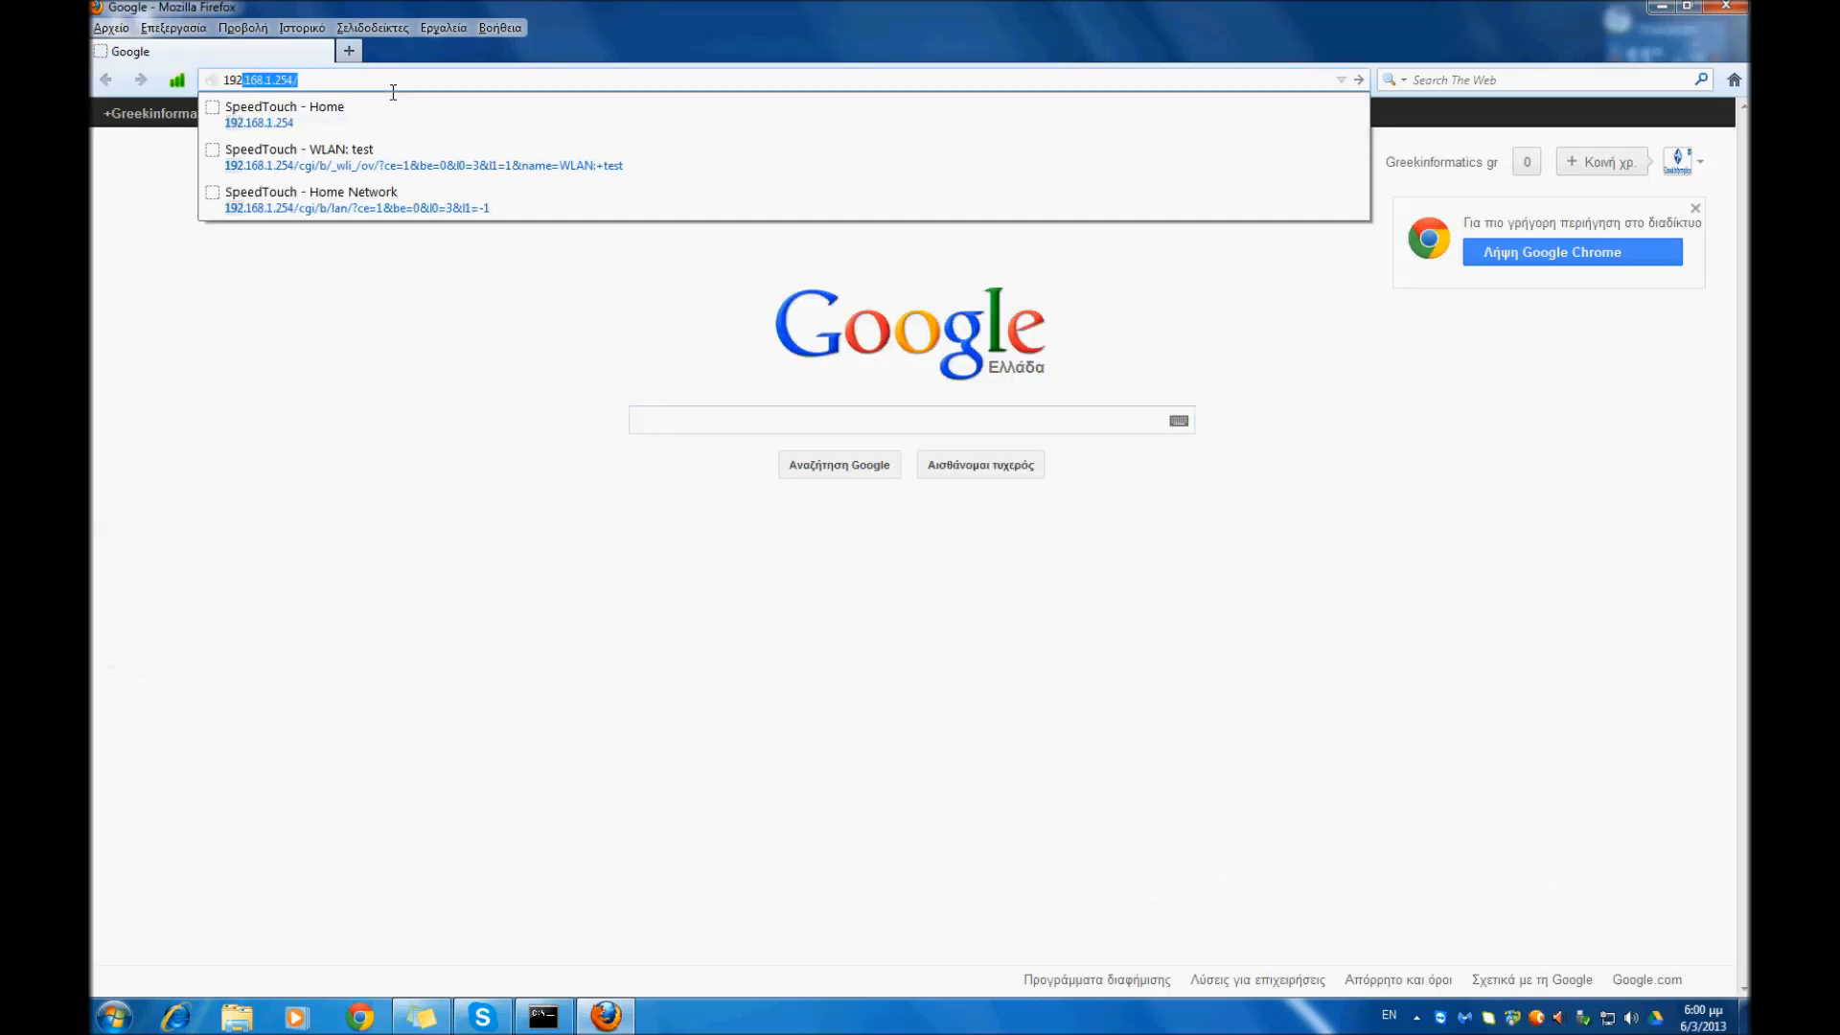
text(8.1.25)
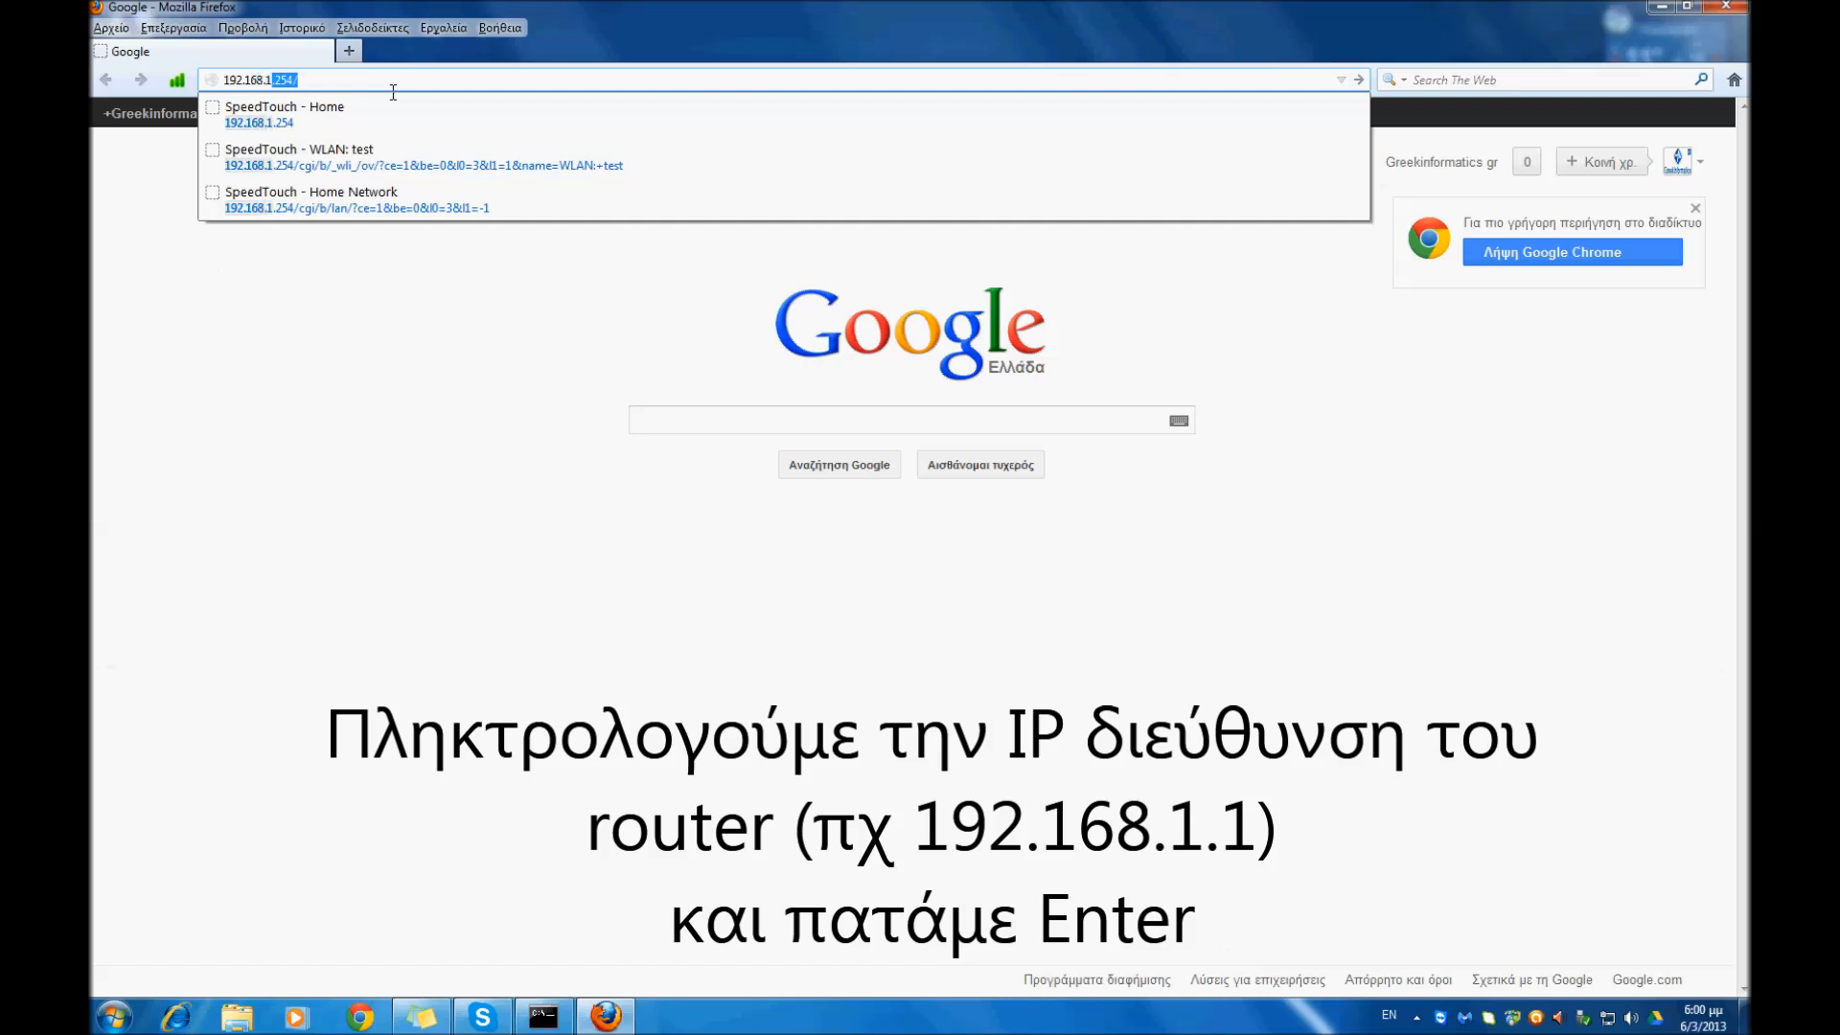
text(4)
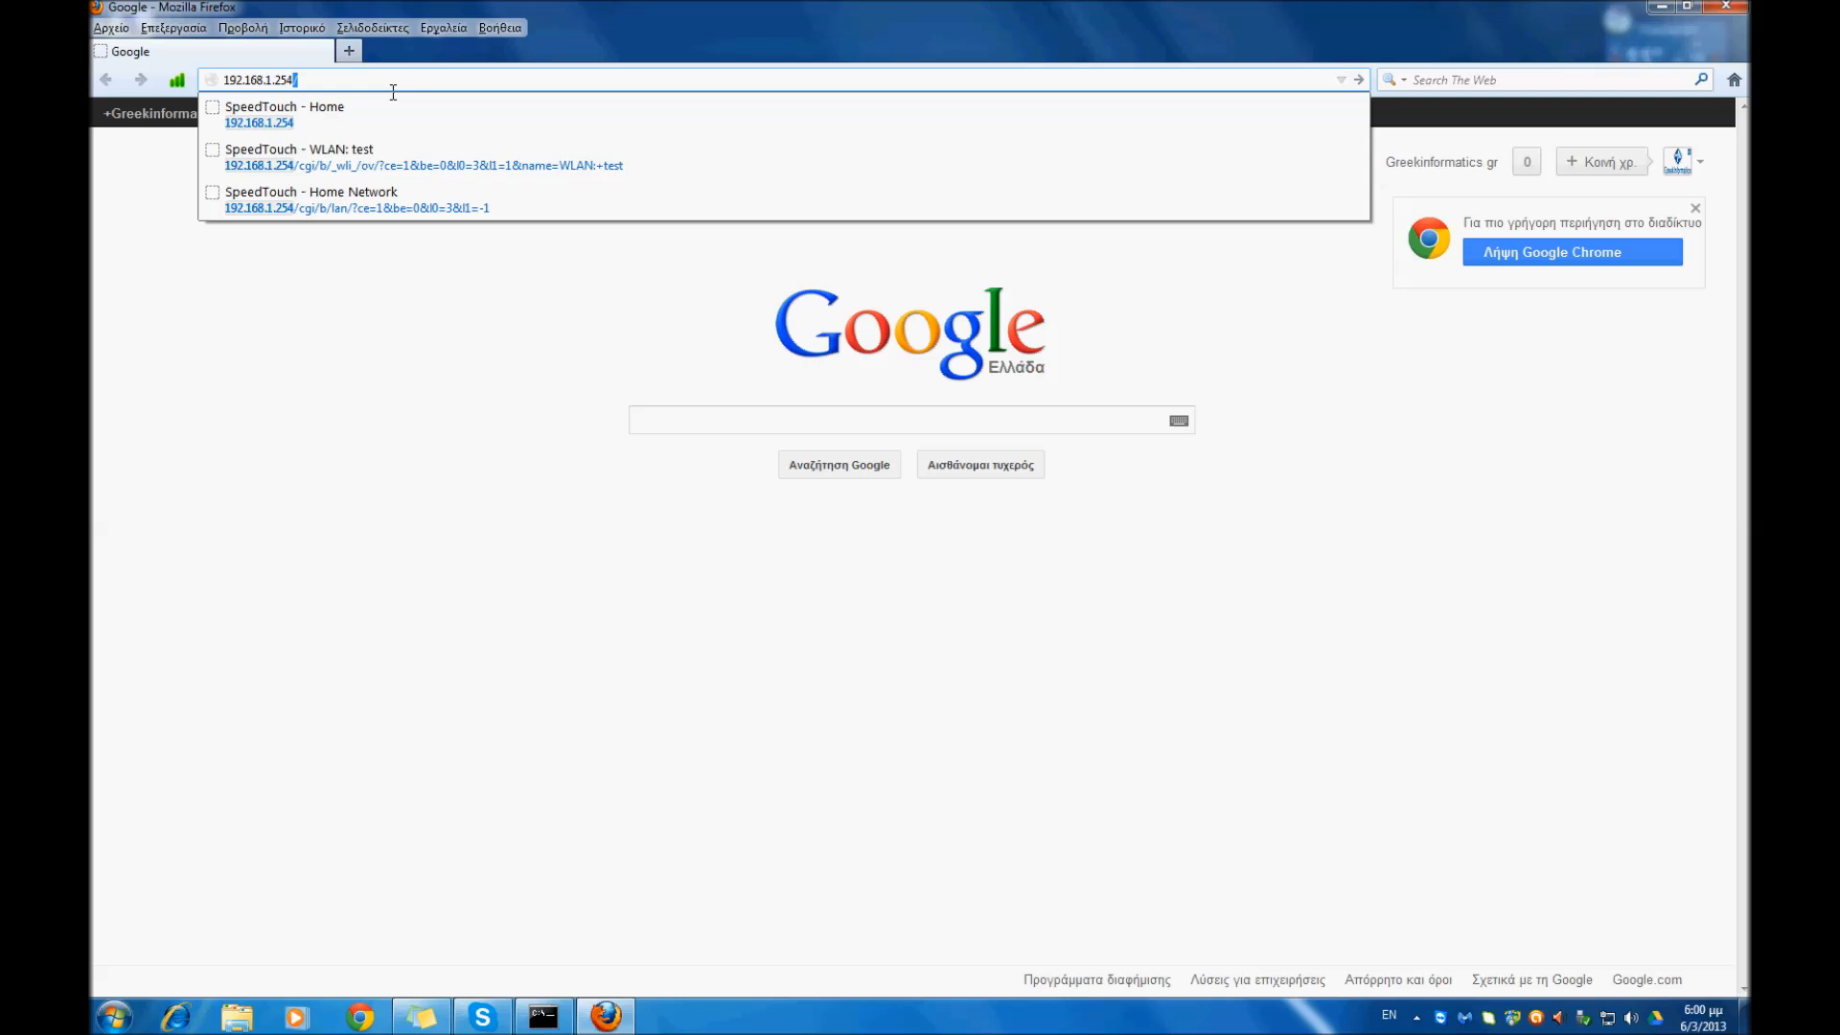
key(Return)
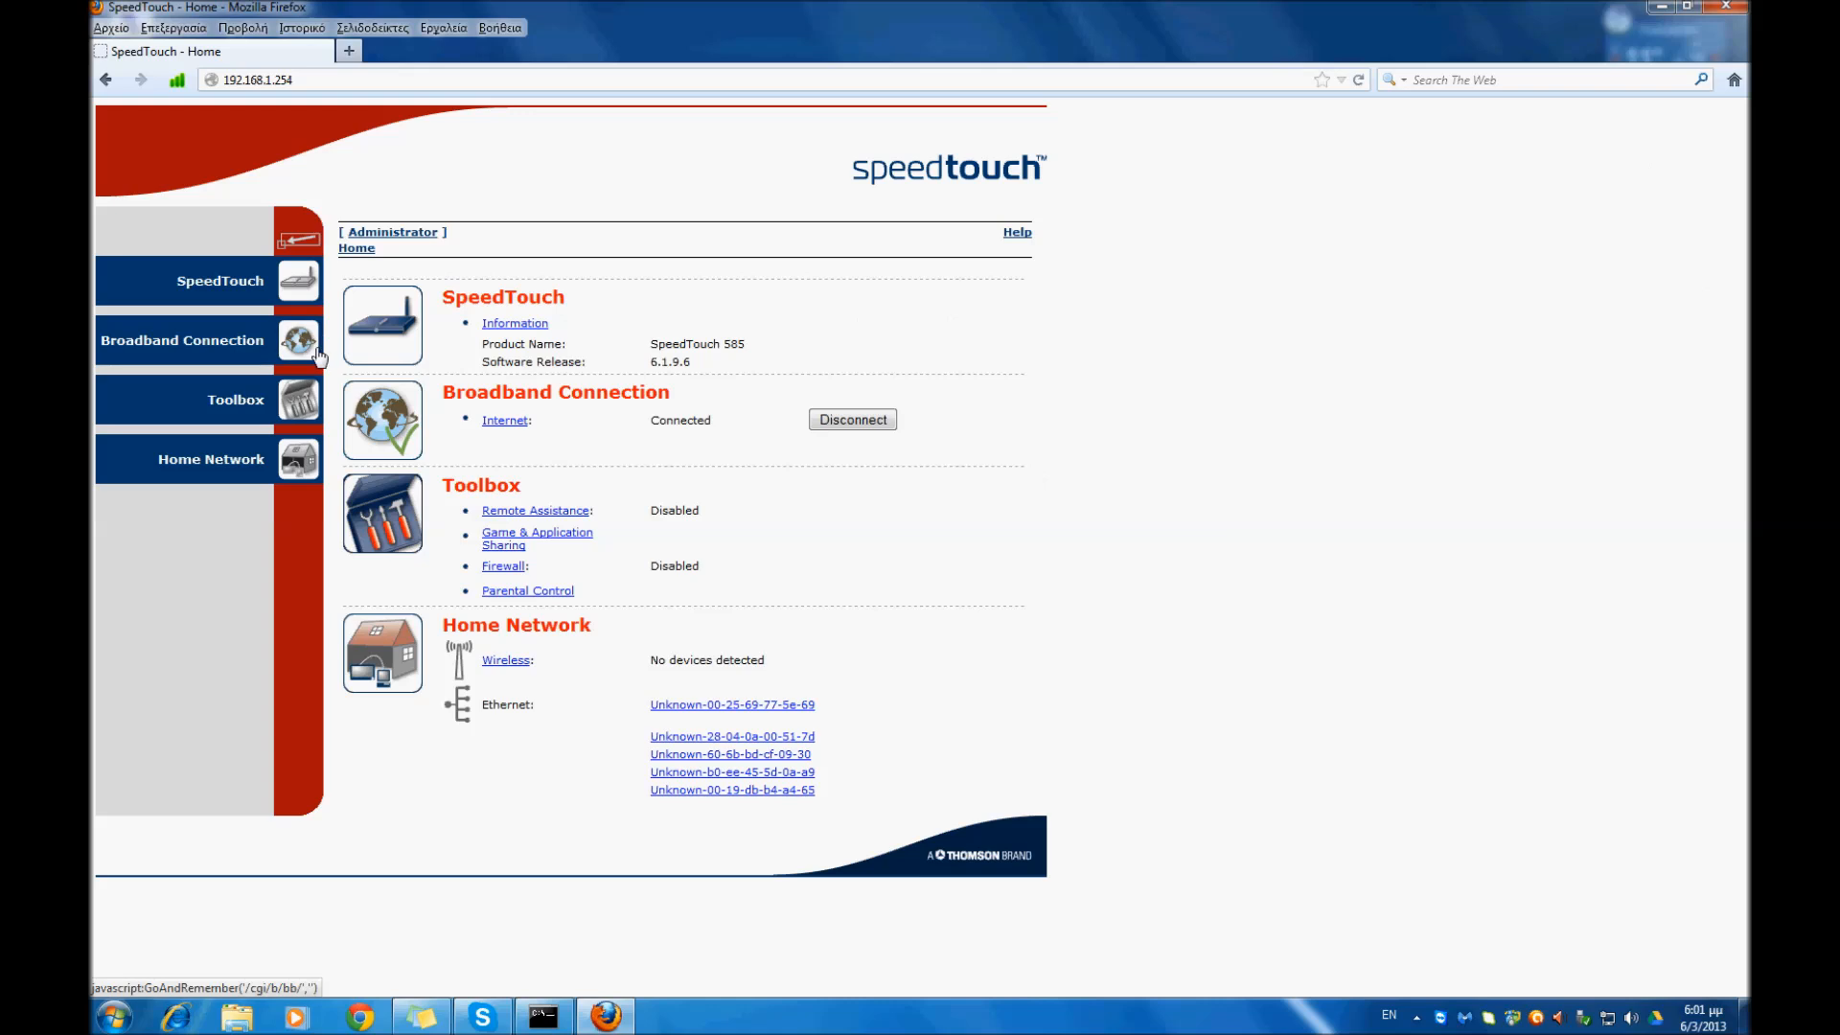
- Open the WLAN: test access point in the Home Network and review its interface status, network name and security settings
click(210, 464)
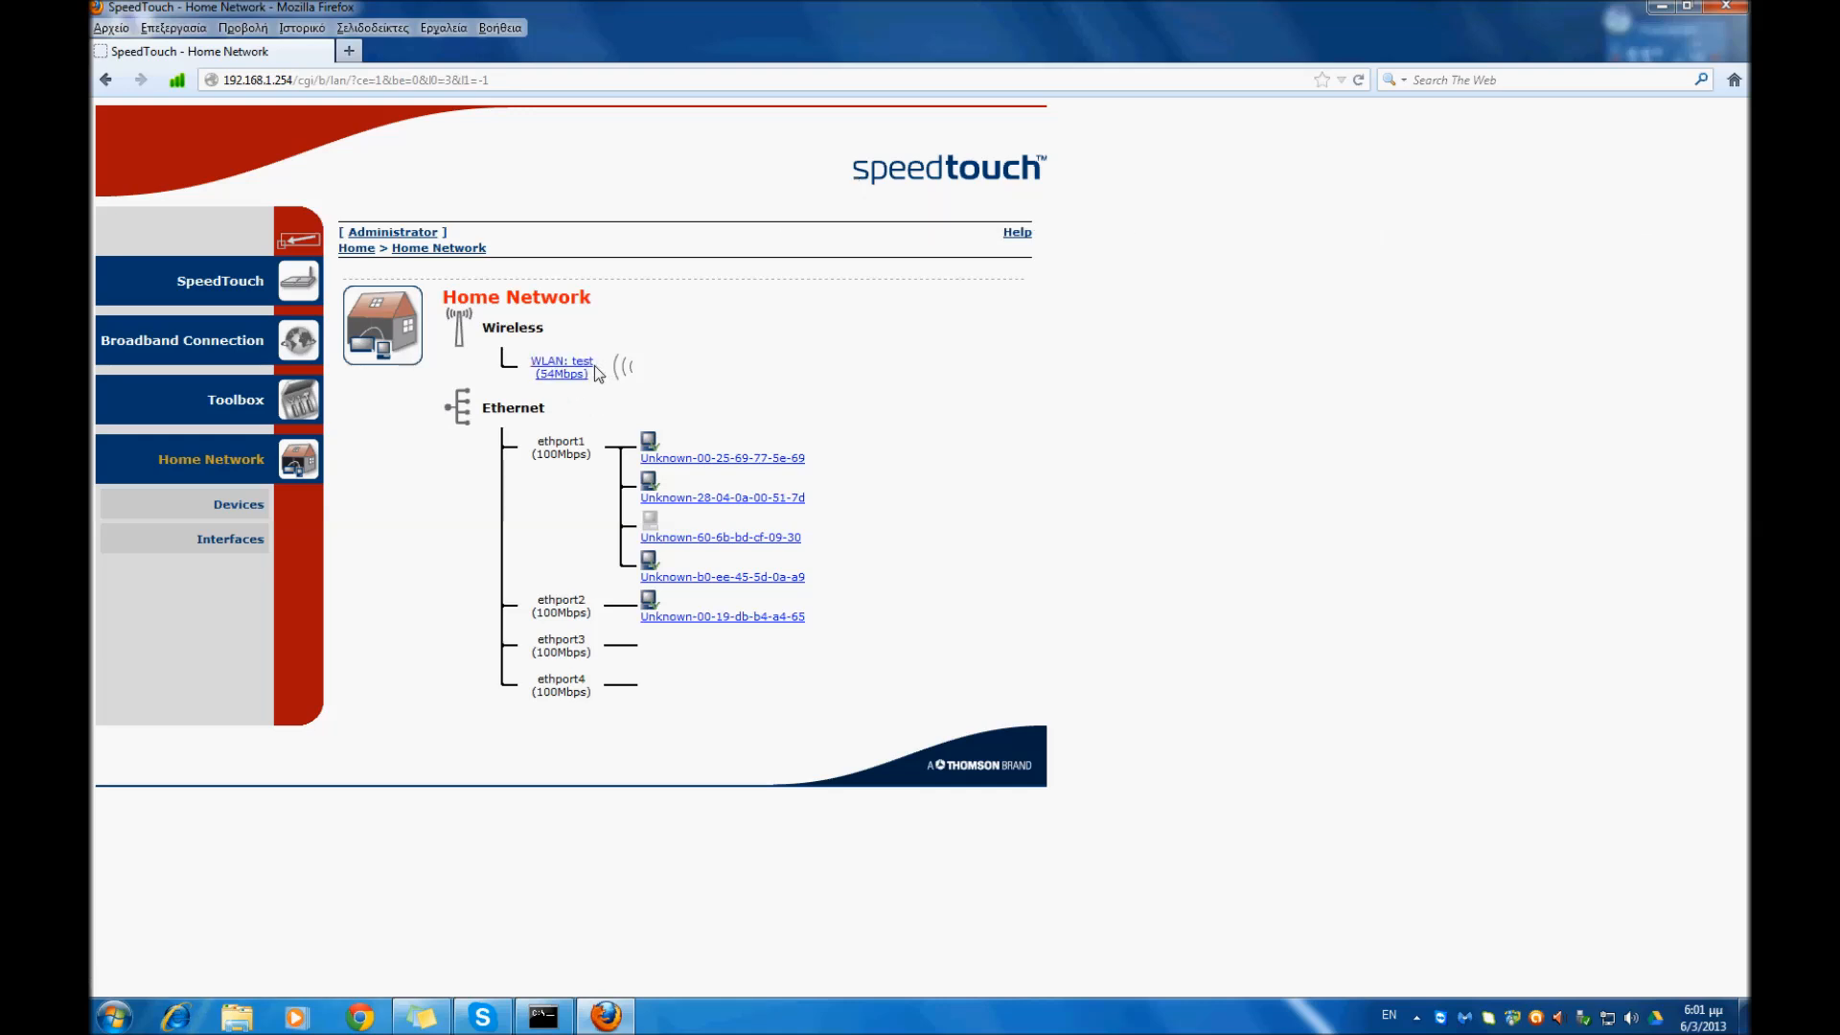
click(572, 379)
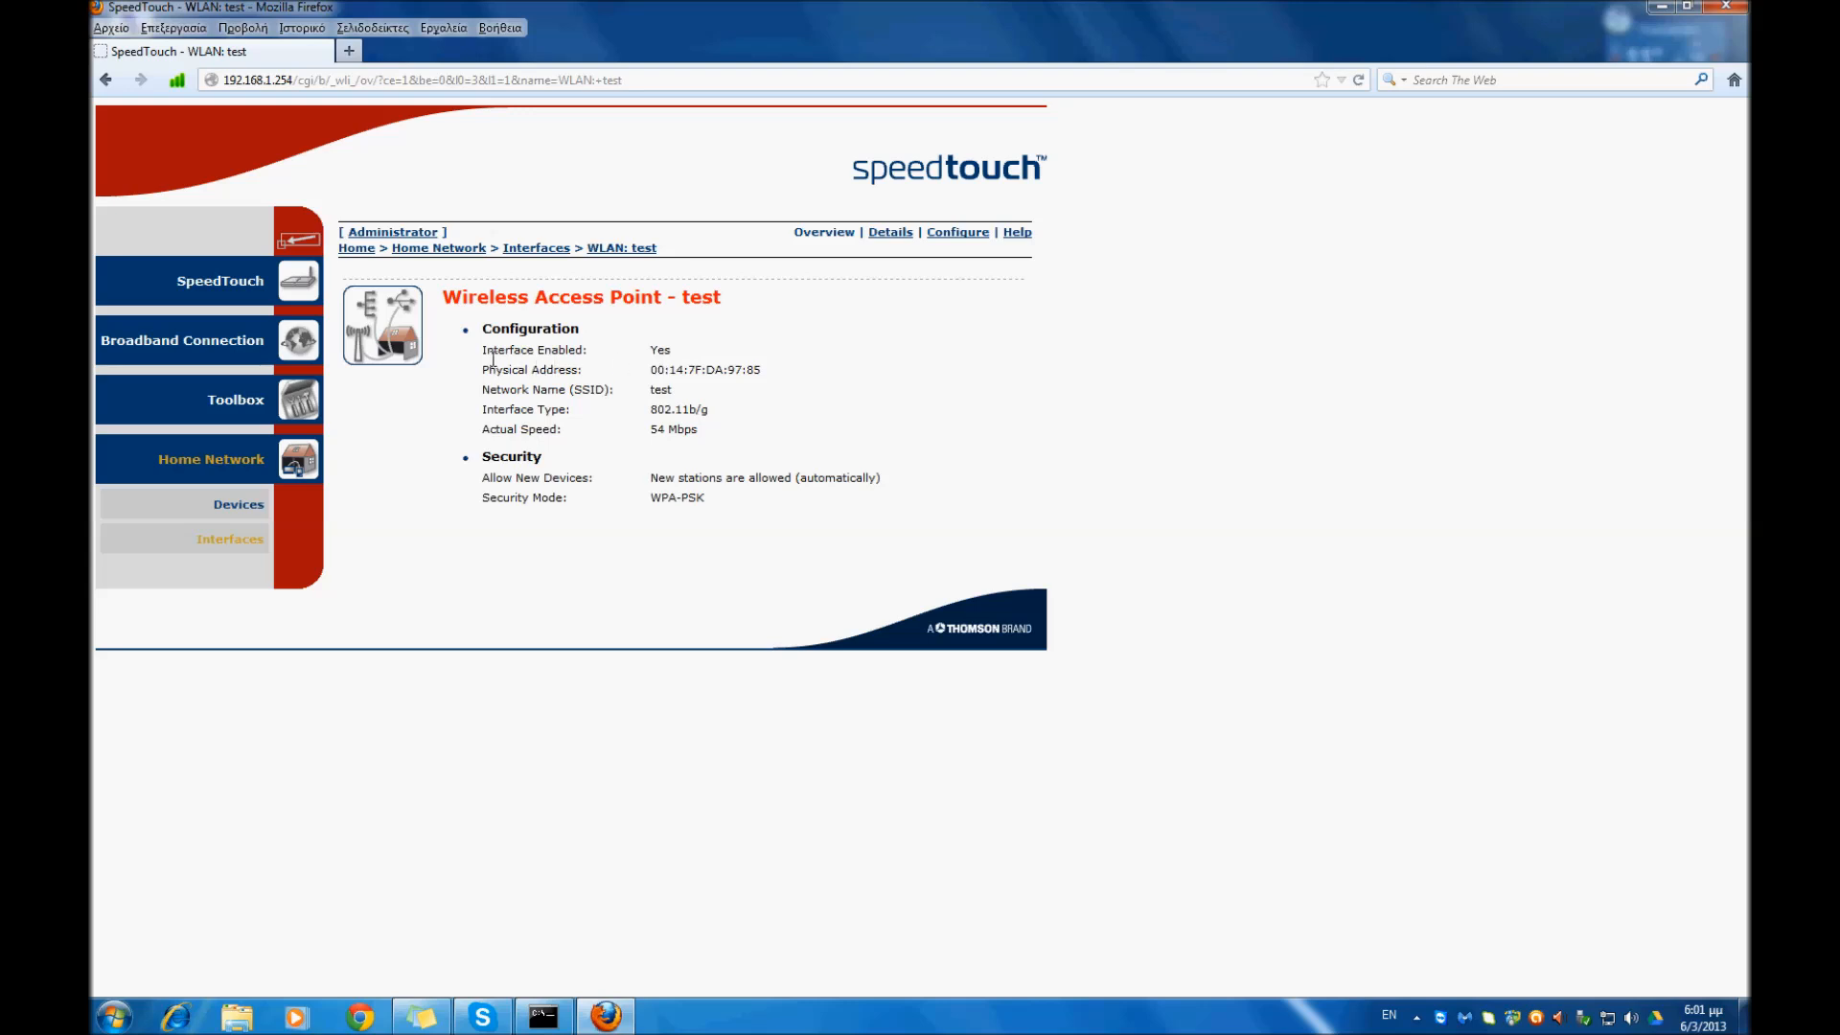
drag(482, 356, 595, 359)
click(673, 349)
drag(679, 391, 652, 397)
drag(492, 486, 599, 486)
drag(482, 503, 573, 511)
- In the access point's configuration, set the network name (SSID) to test1 and the interface type to 802.11b/g
click(891, 233)
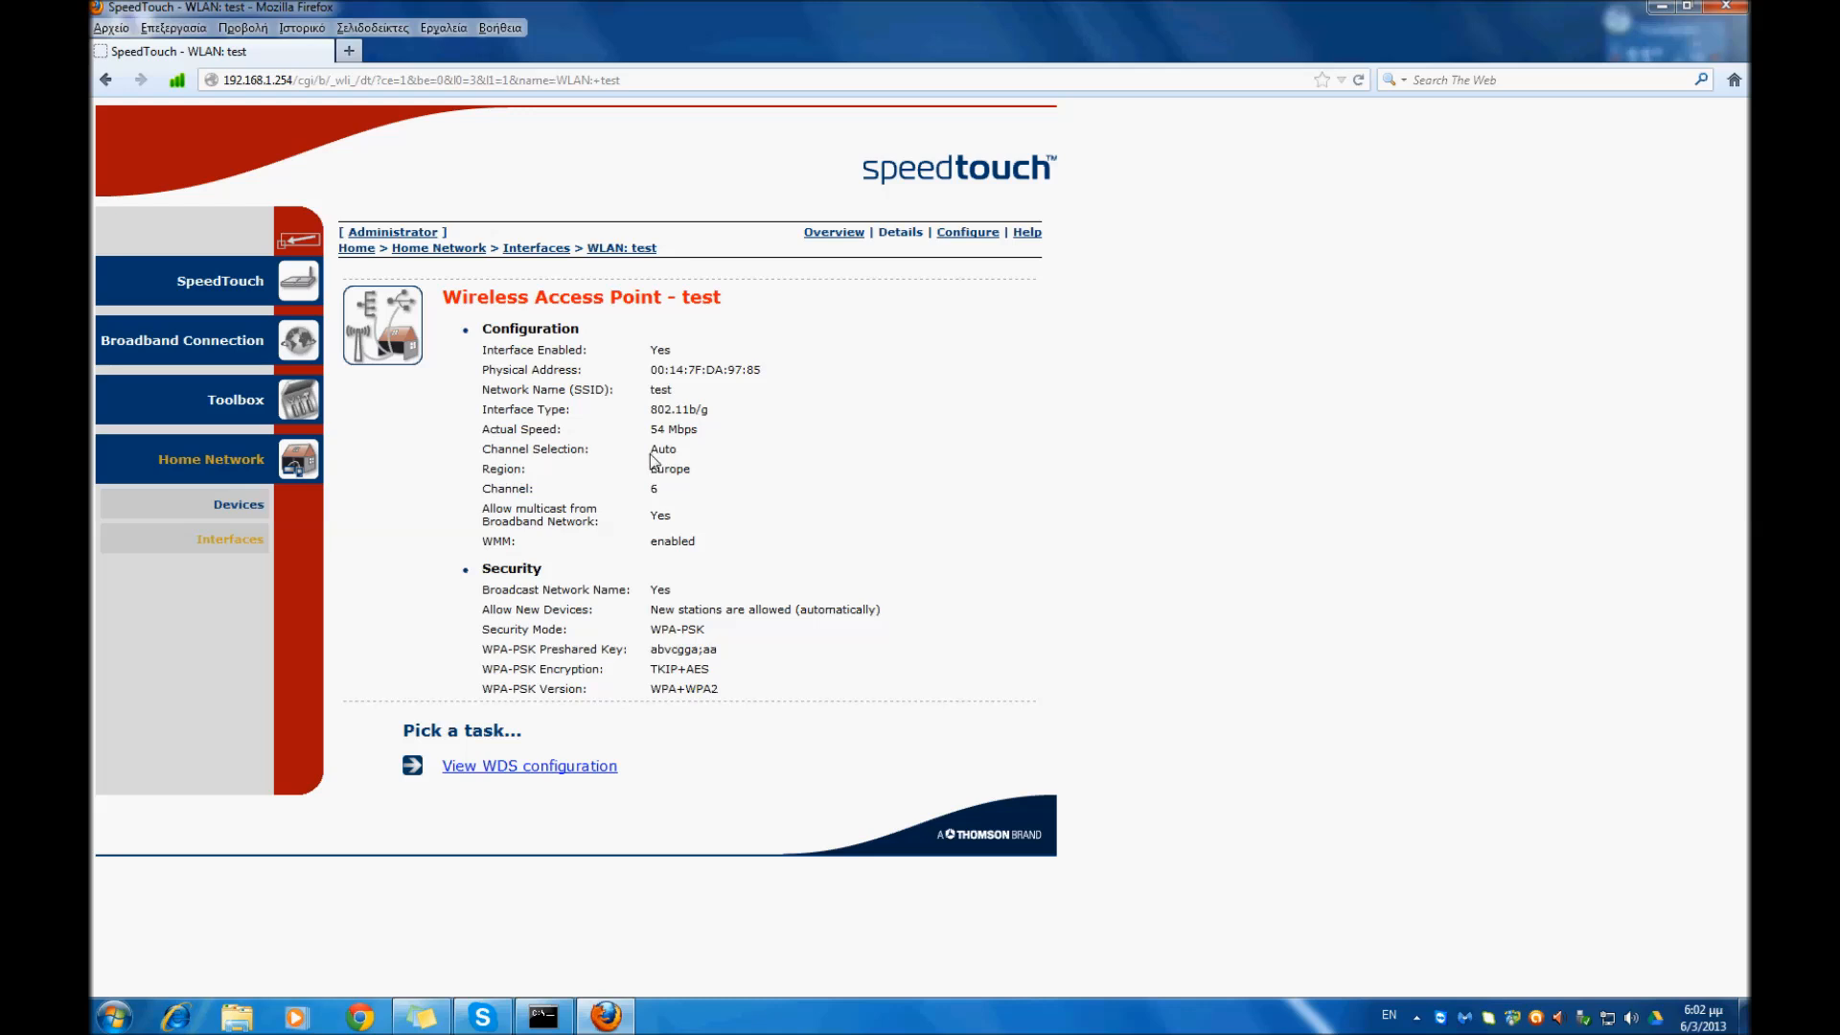
click(966, 240)
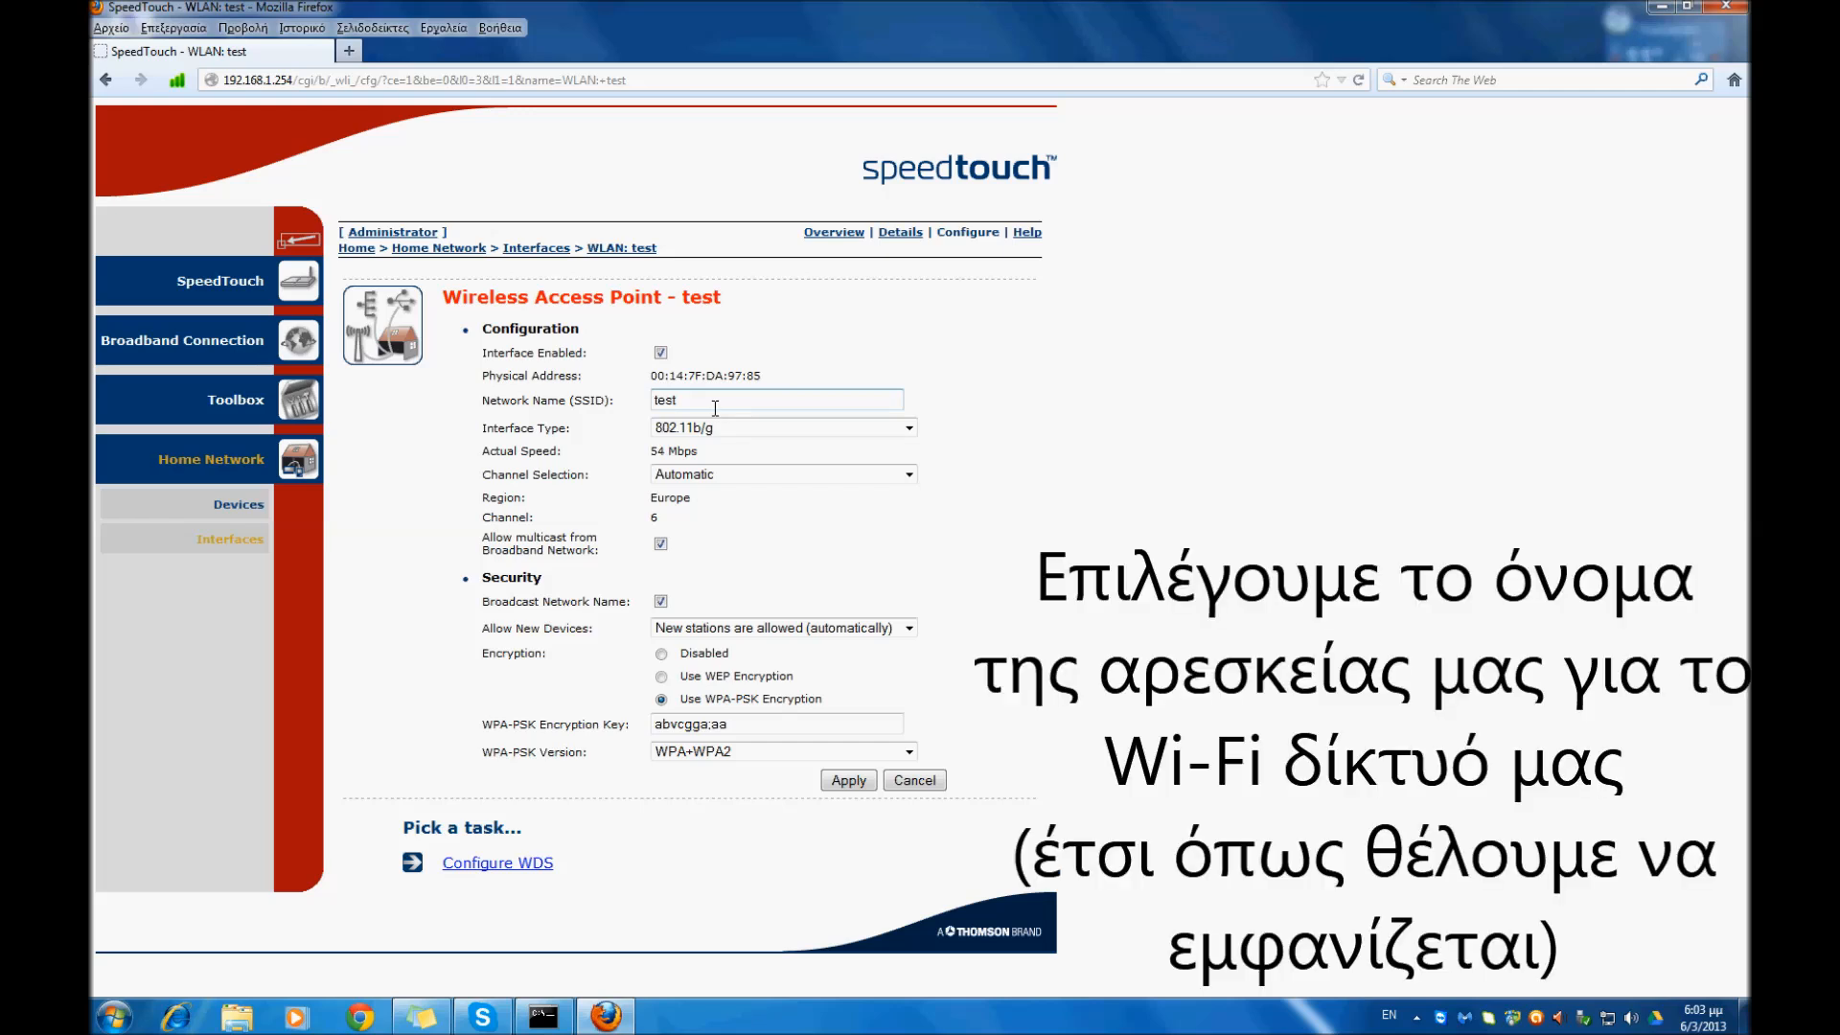
drag(715, 408, 618, 401)
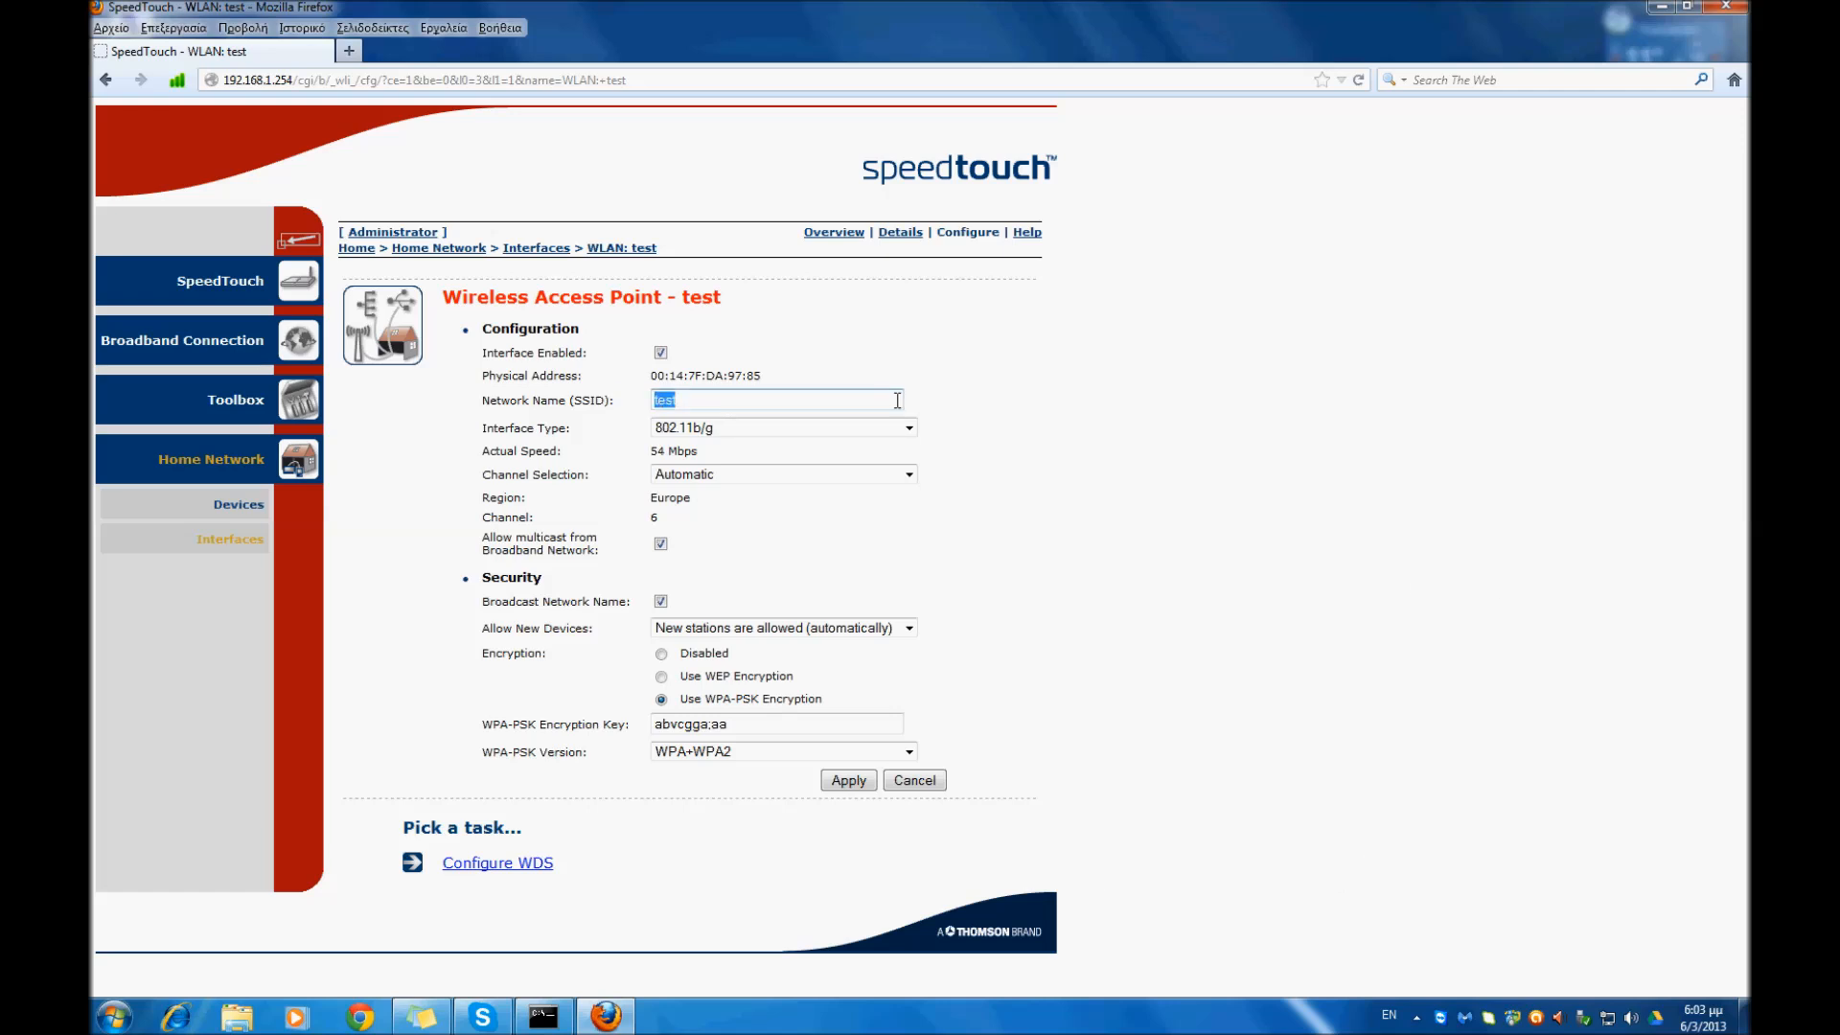
text(test1)
click(712, 430)
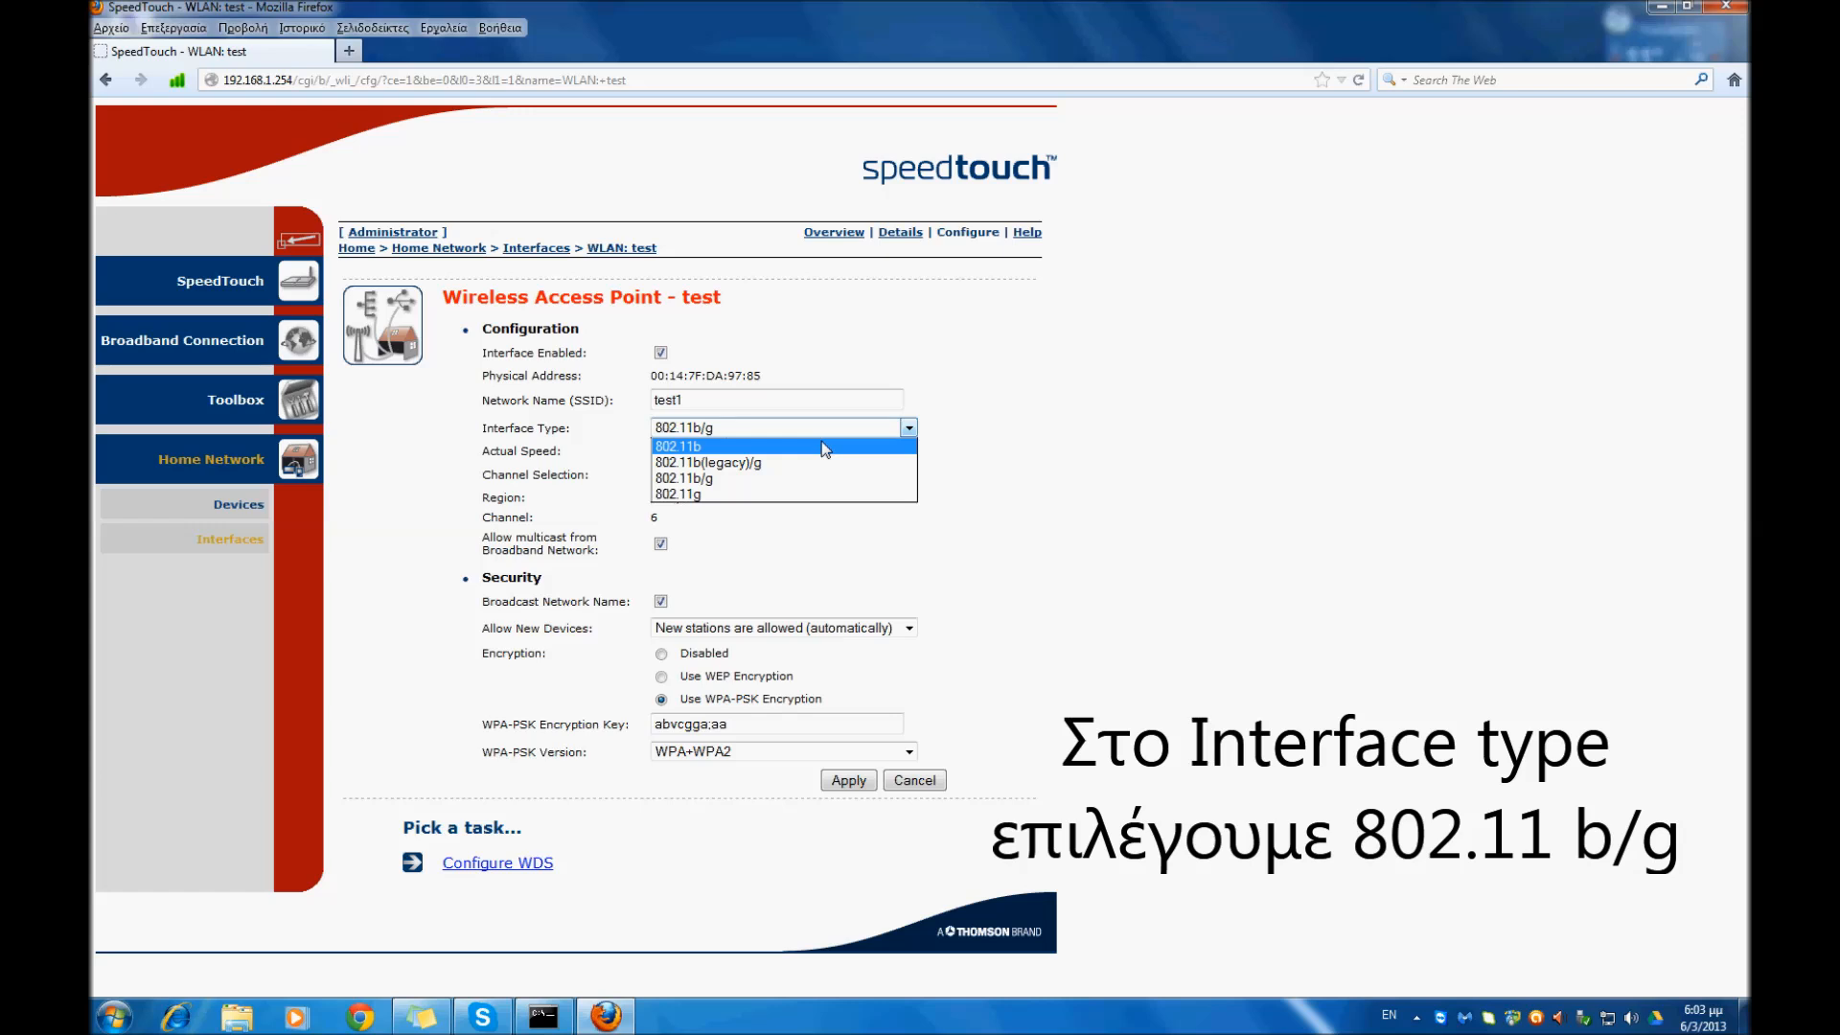
click(704, 479)
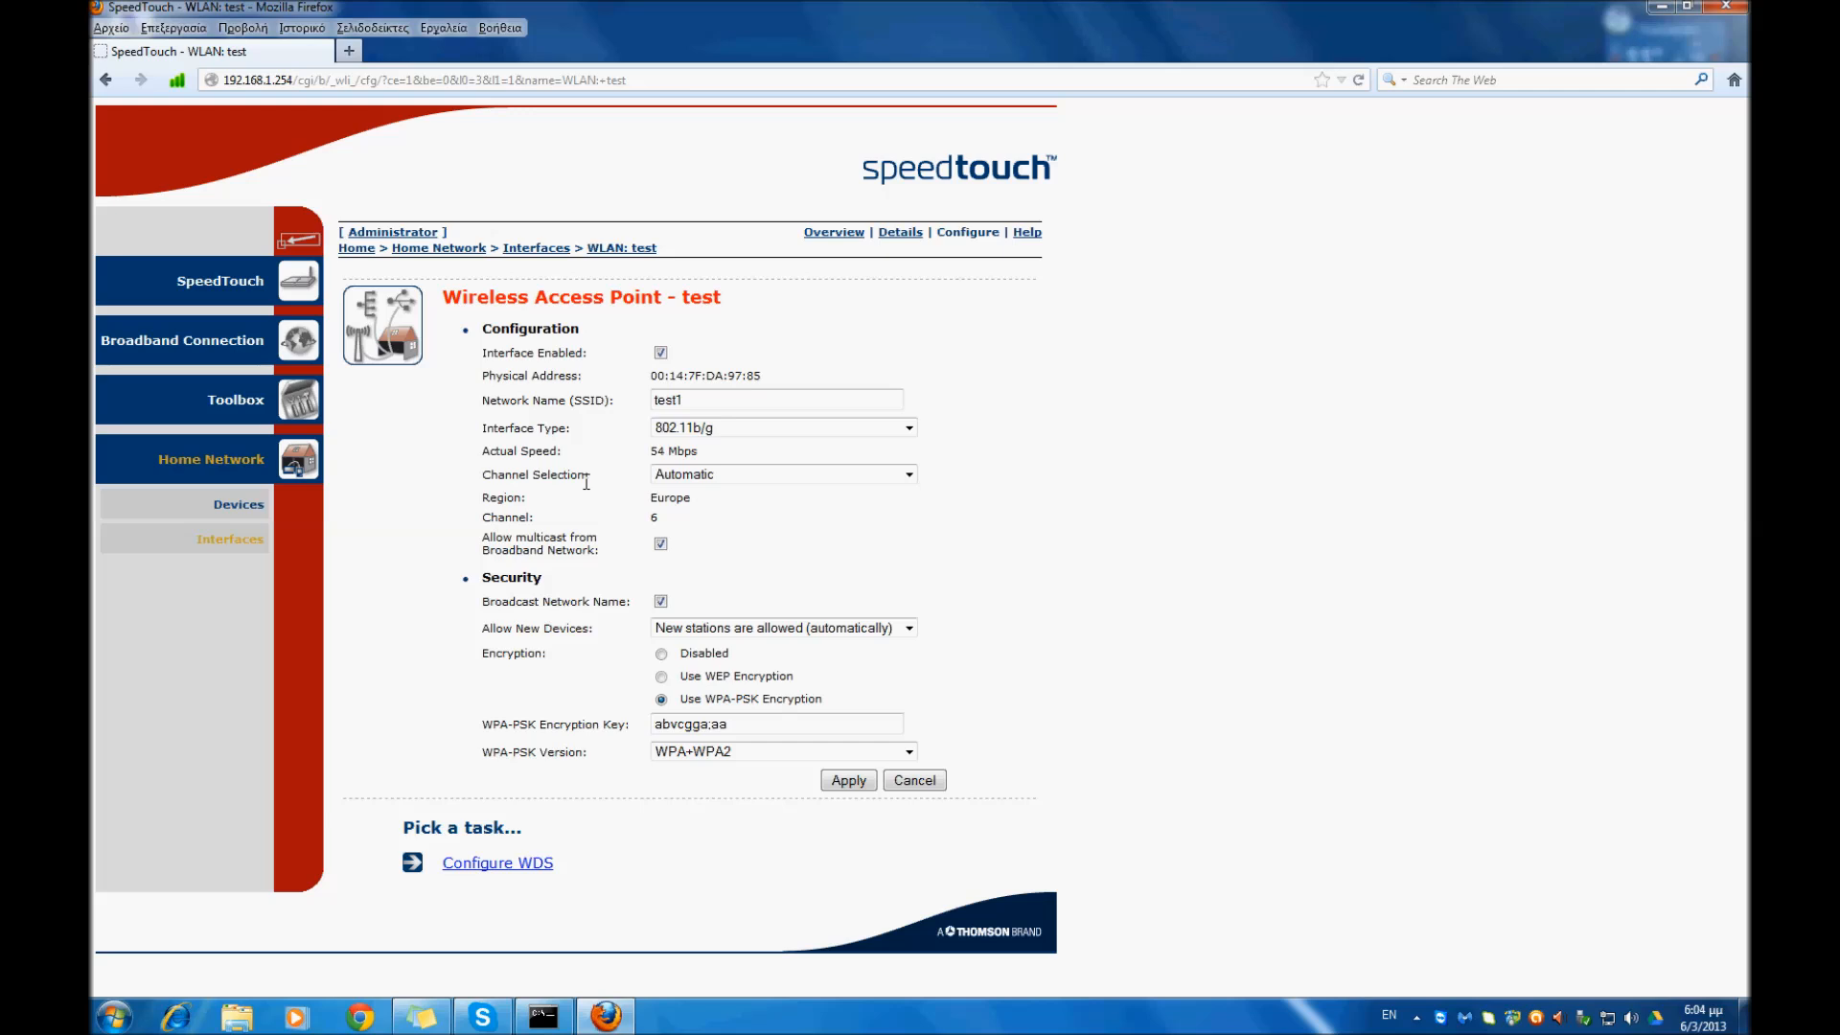
- Try manual channel selection with its list of channels, and restore automatic channel selection
click(711, 477)
click(699, 511)
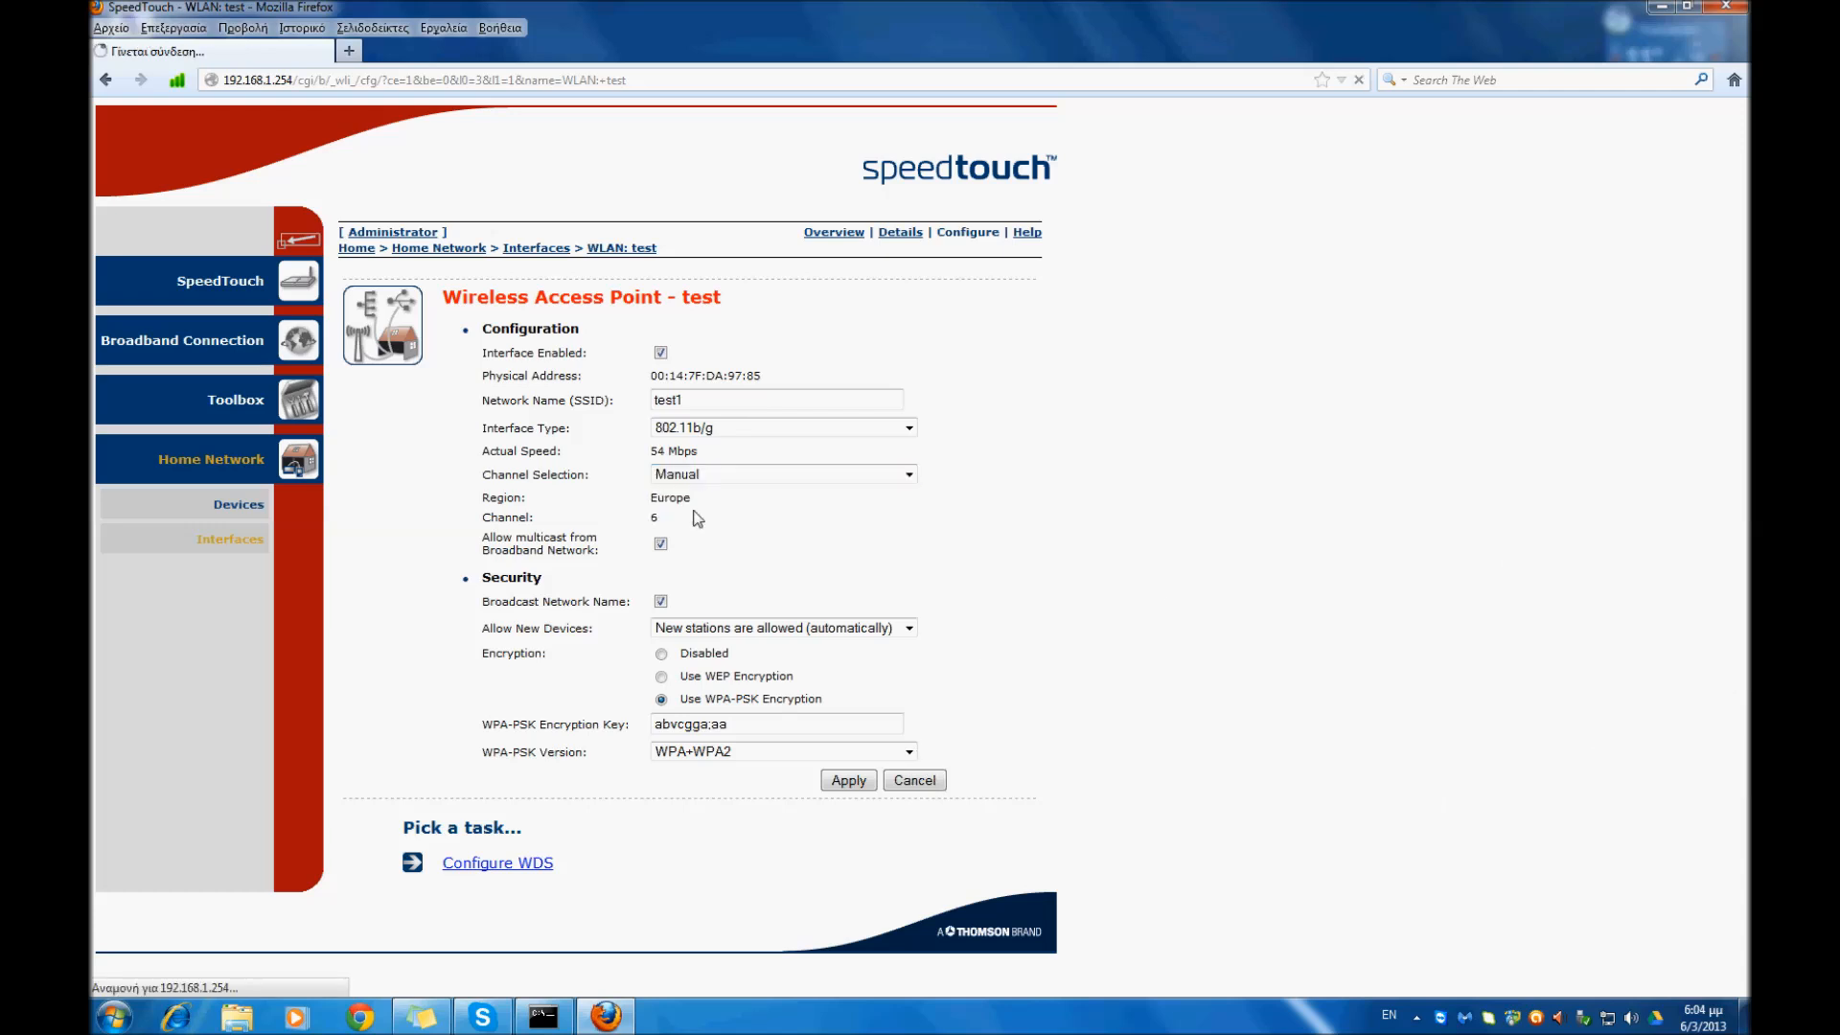
click(696, 521)
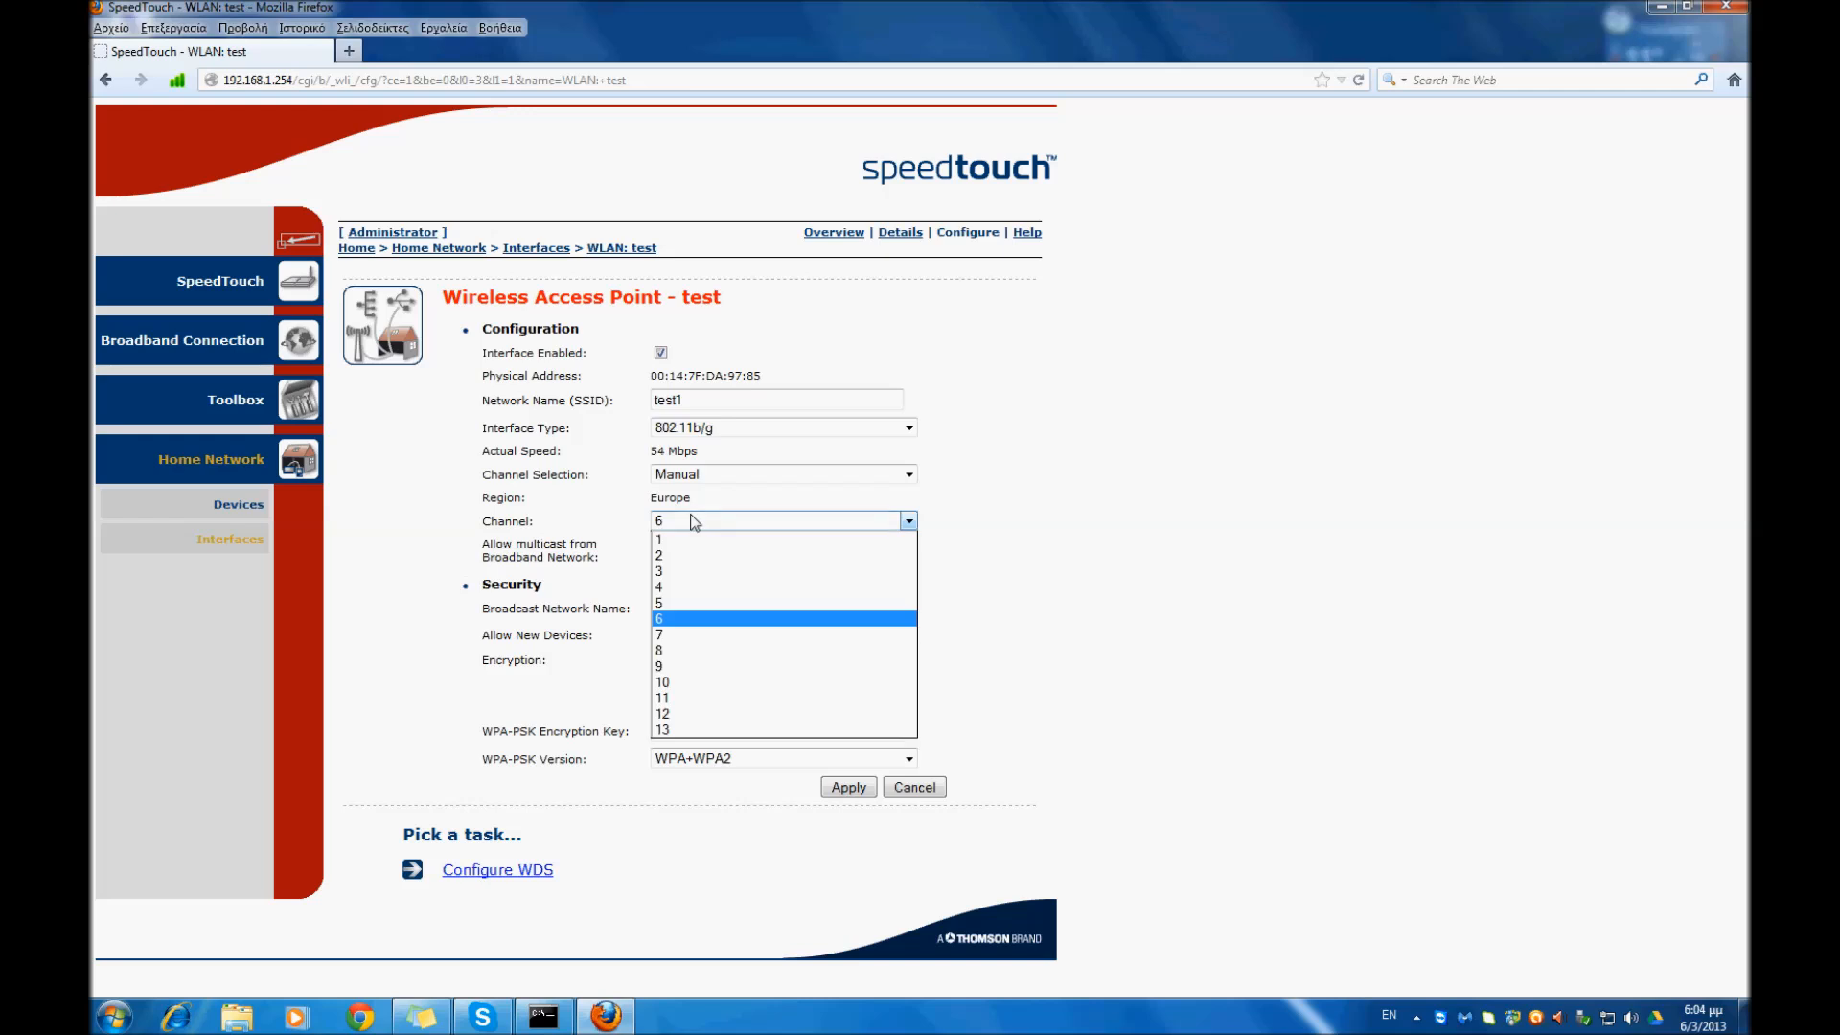
click(706, 471)
click(706, 471)
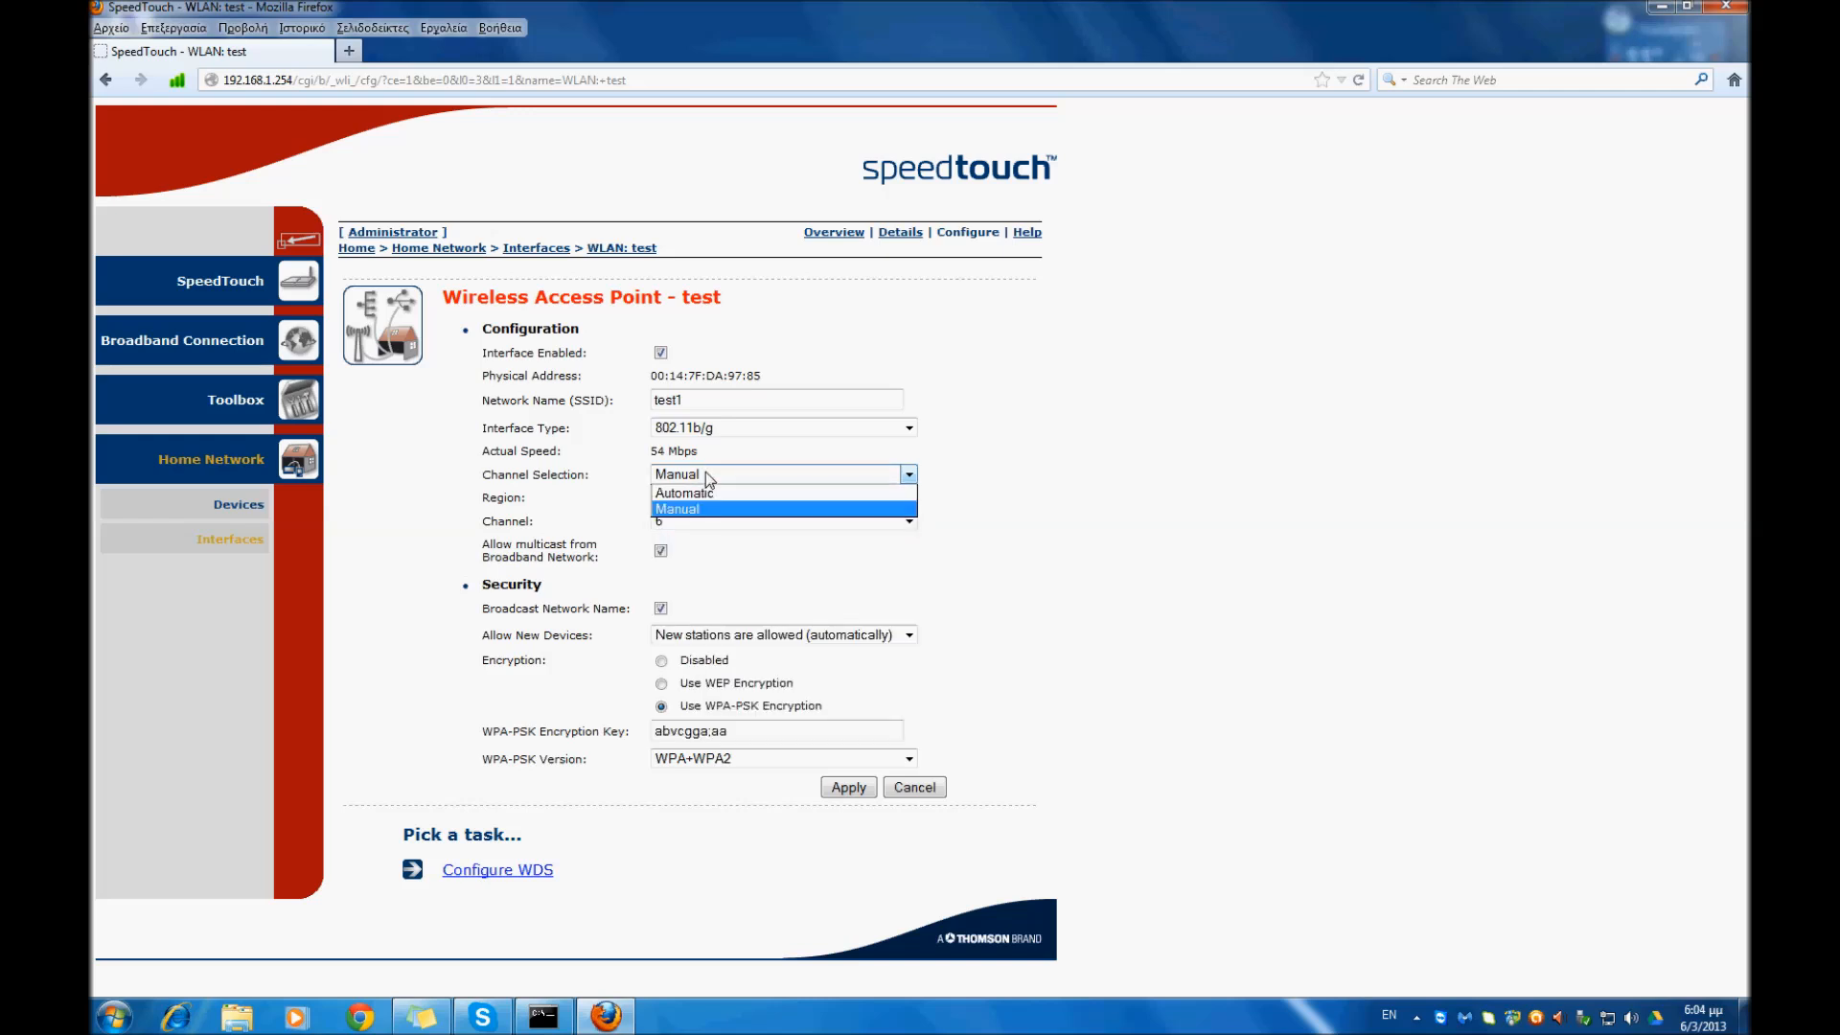
click(695, 493)
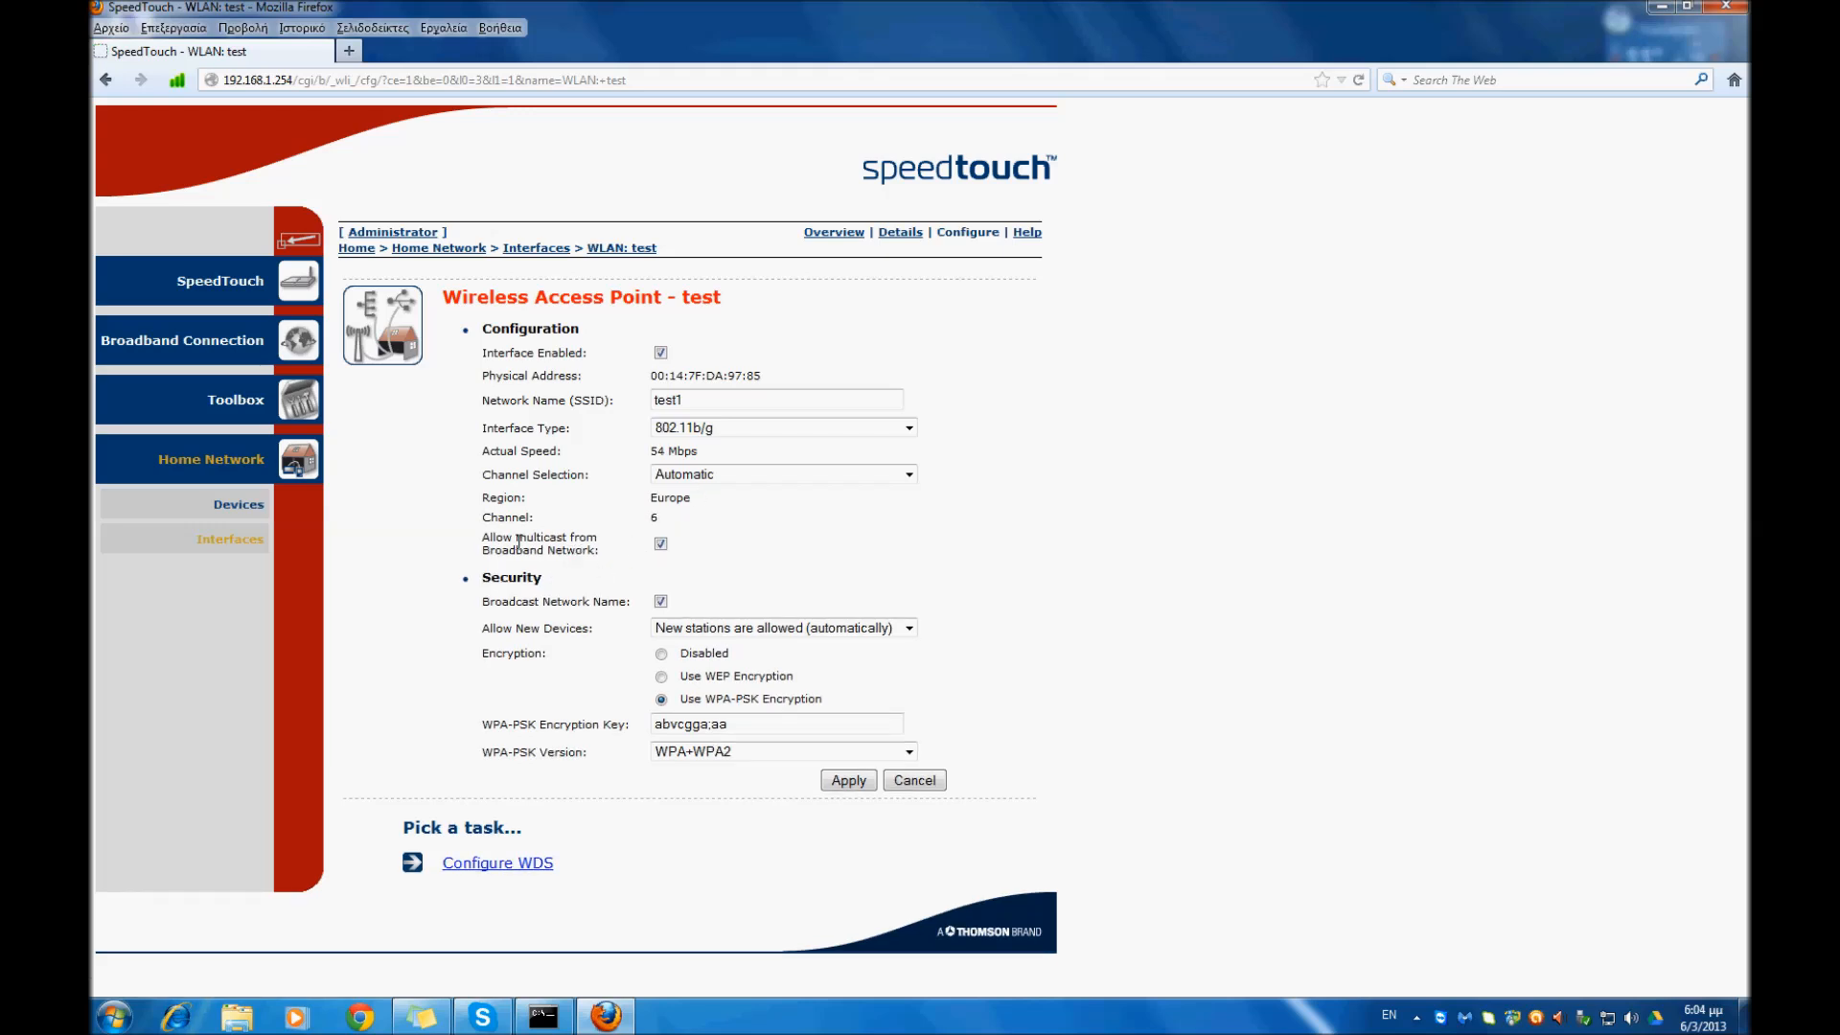
- Try the not allowed and via registration options for new devices, and return to New stations are allowed (automatically)
drag(482, 540, 604, 560)
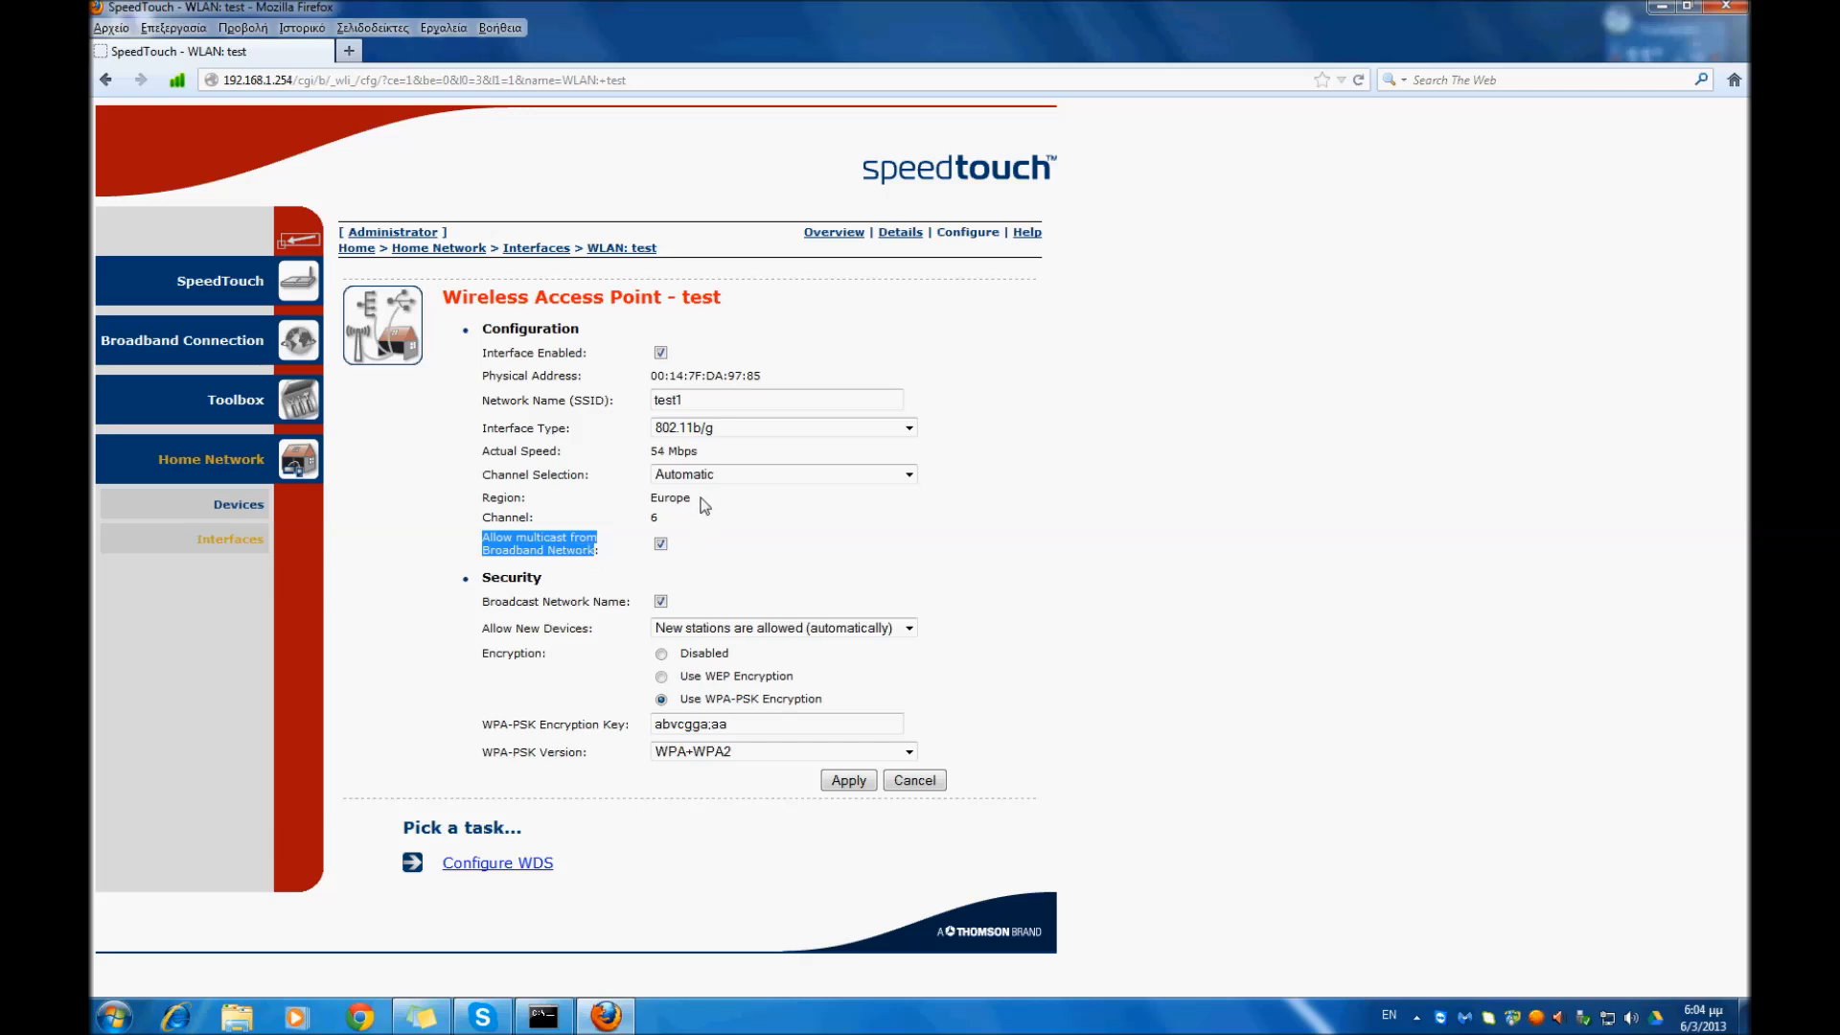
click(727, 544)
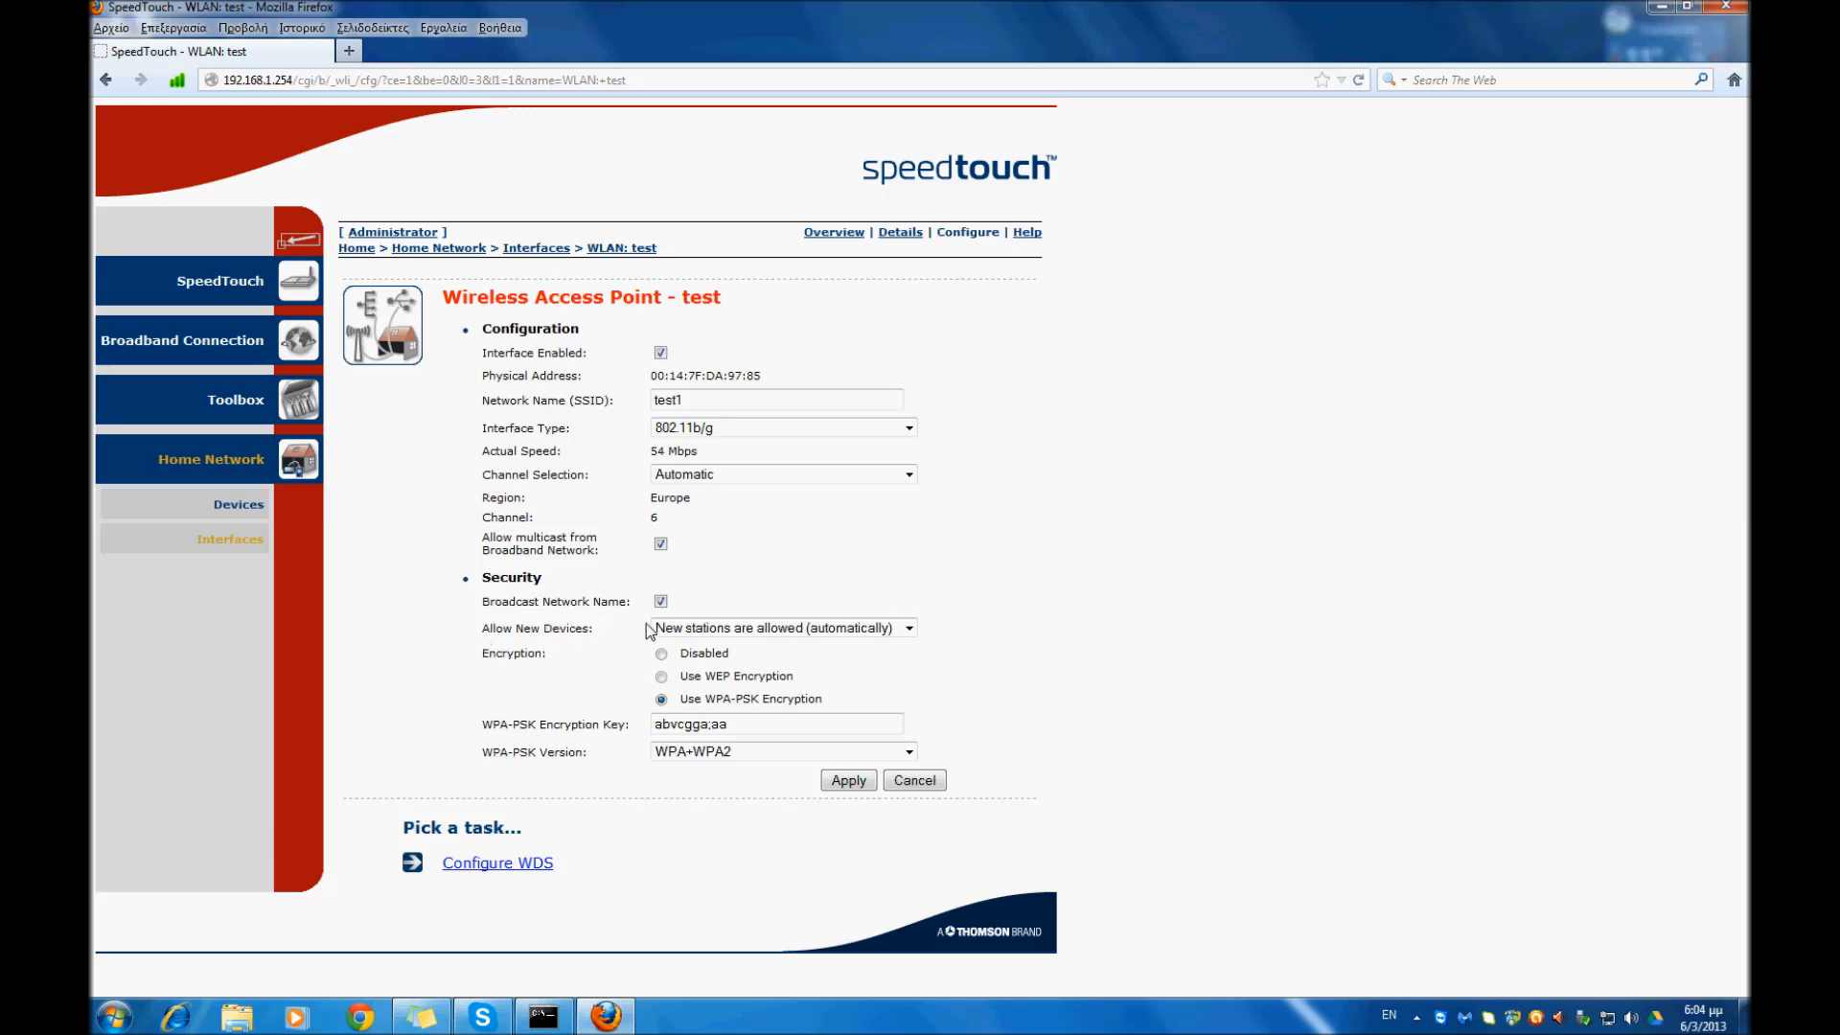
click(799, 633)
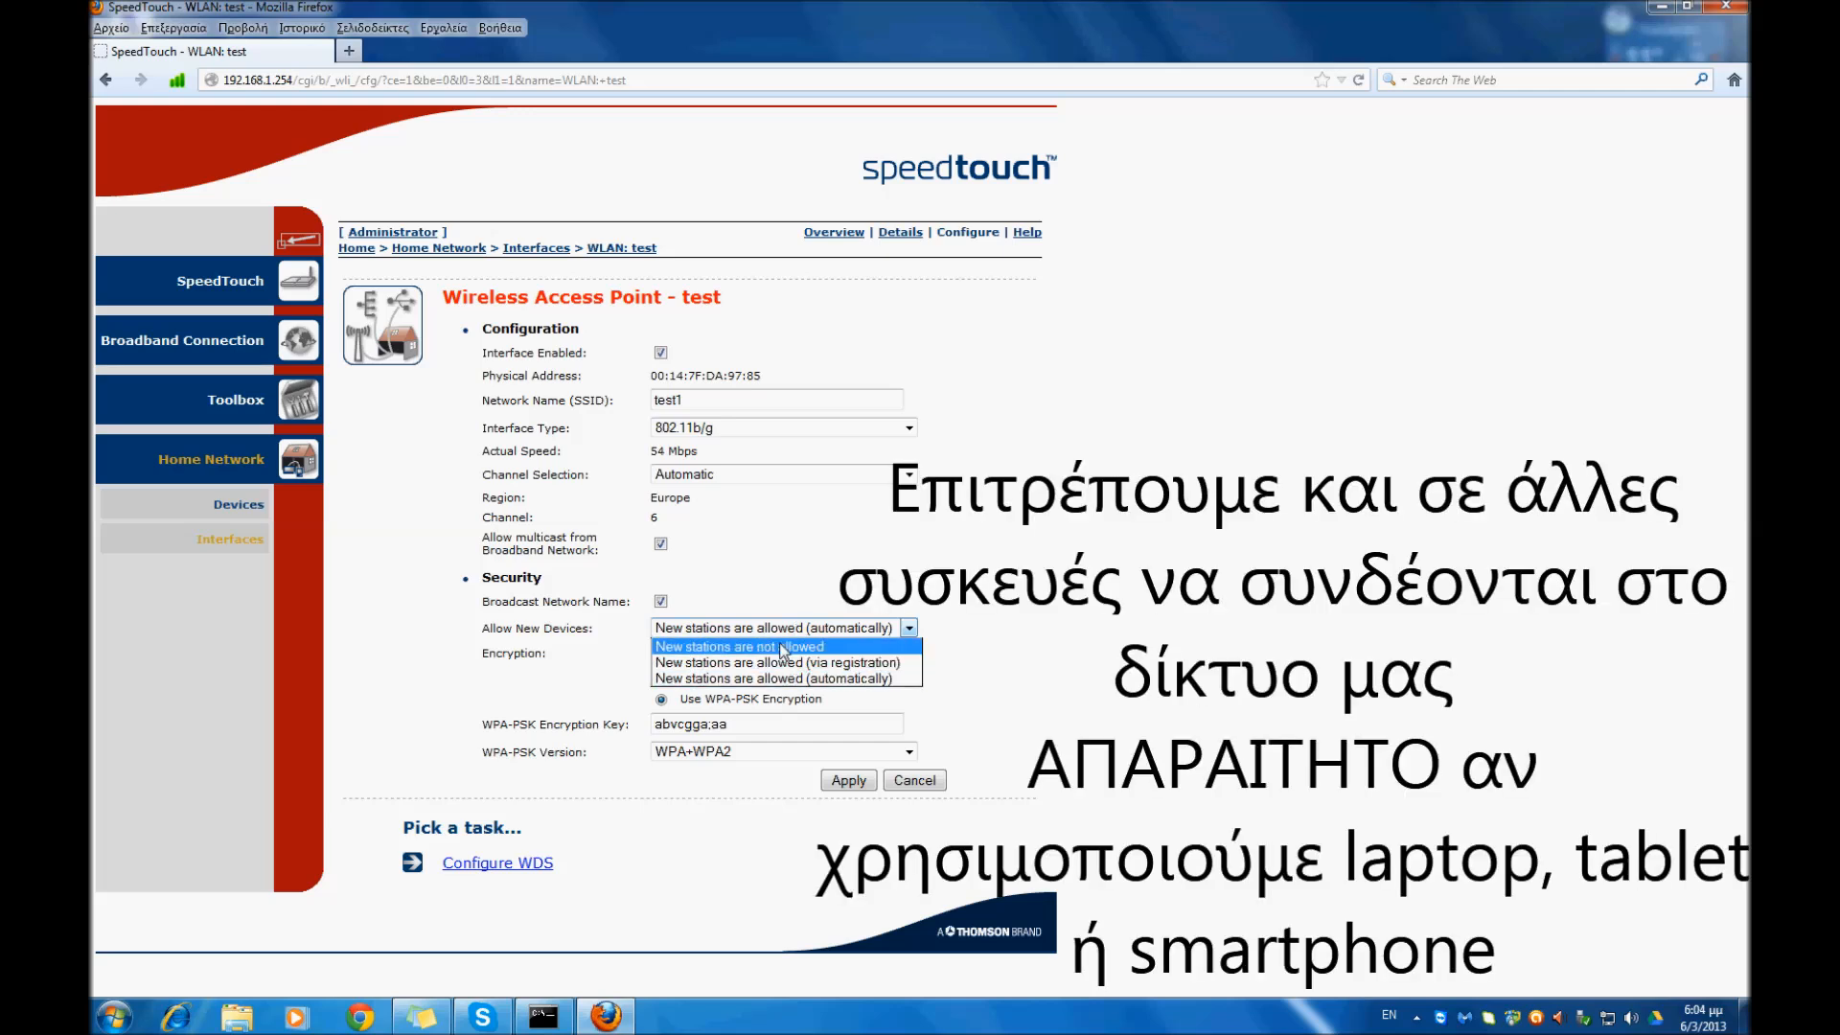
click(784, 652)
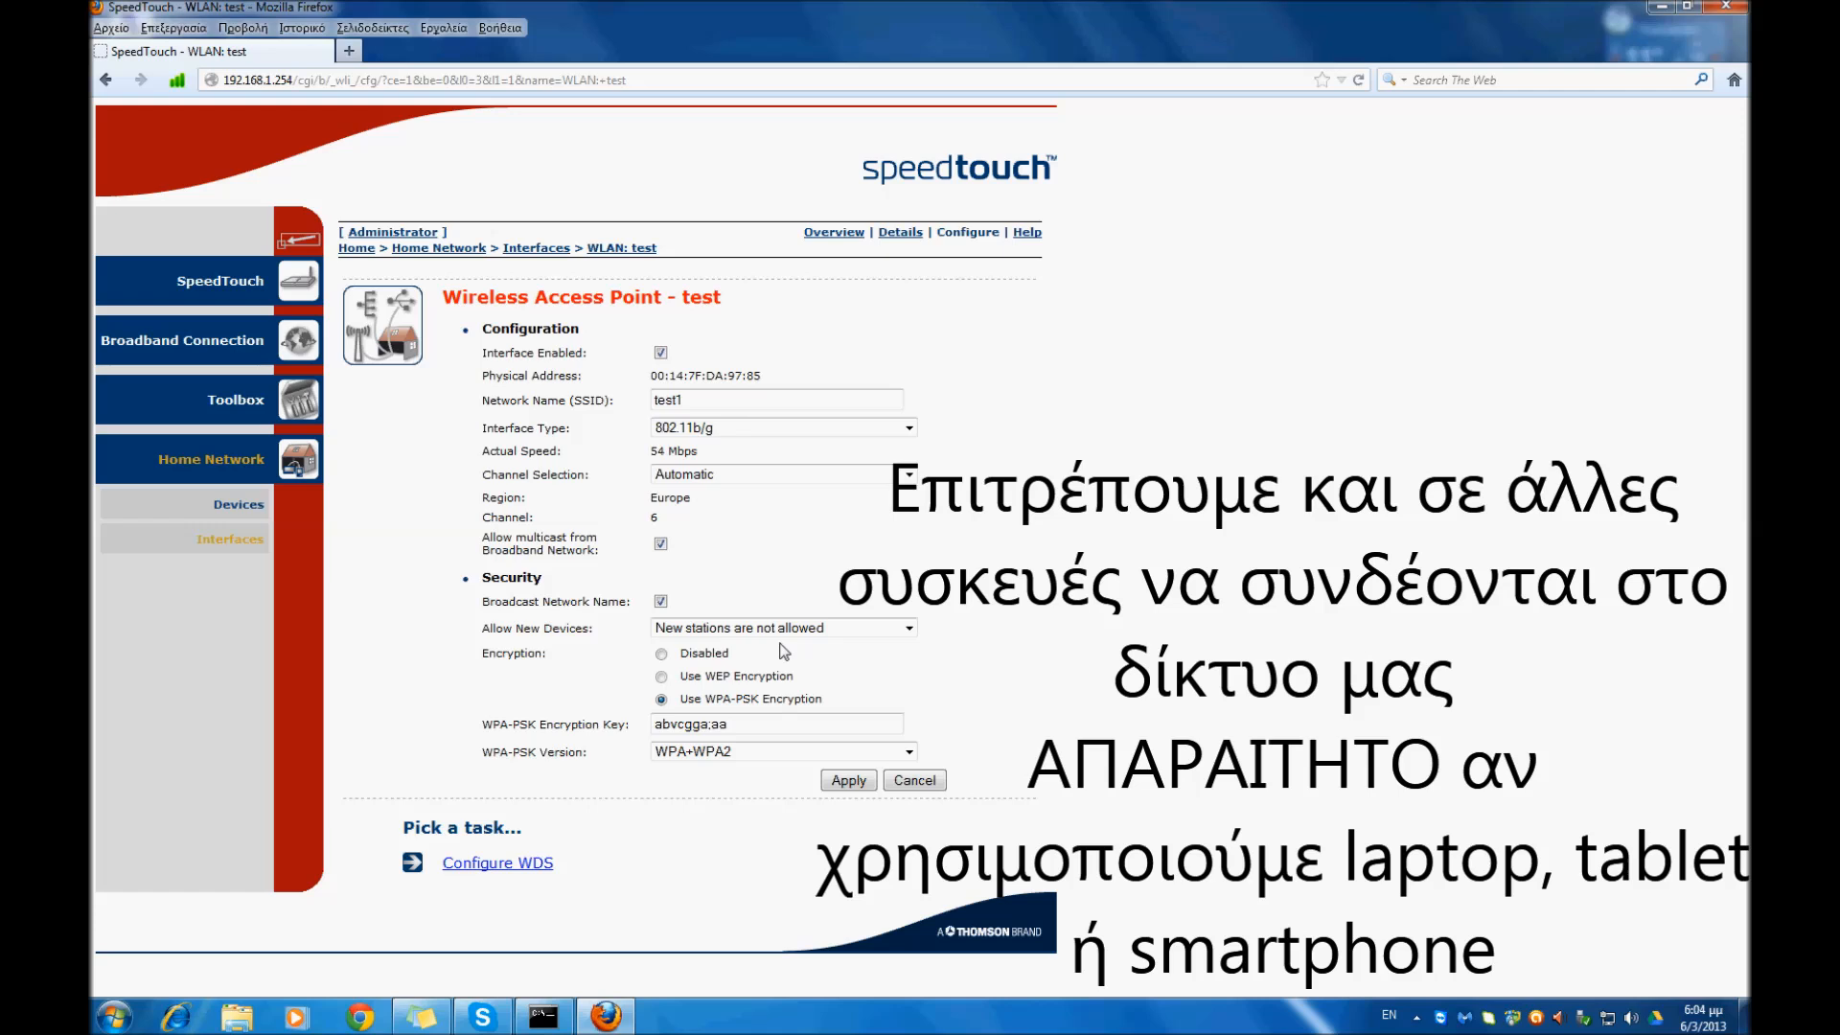
click(805, 631)
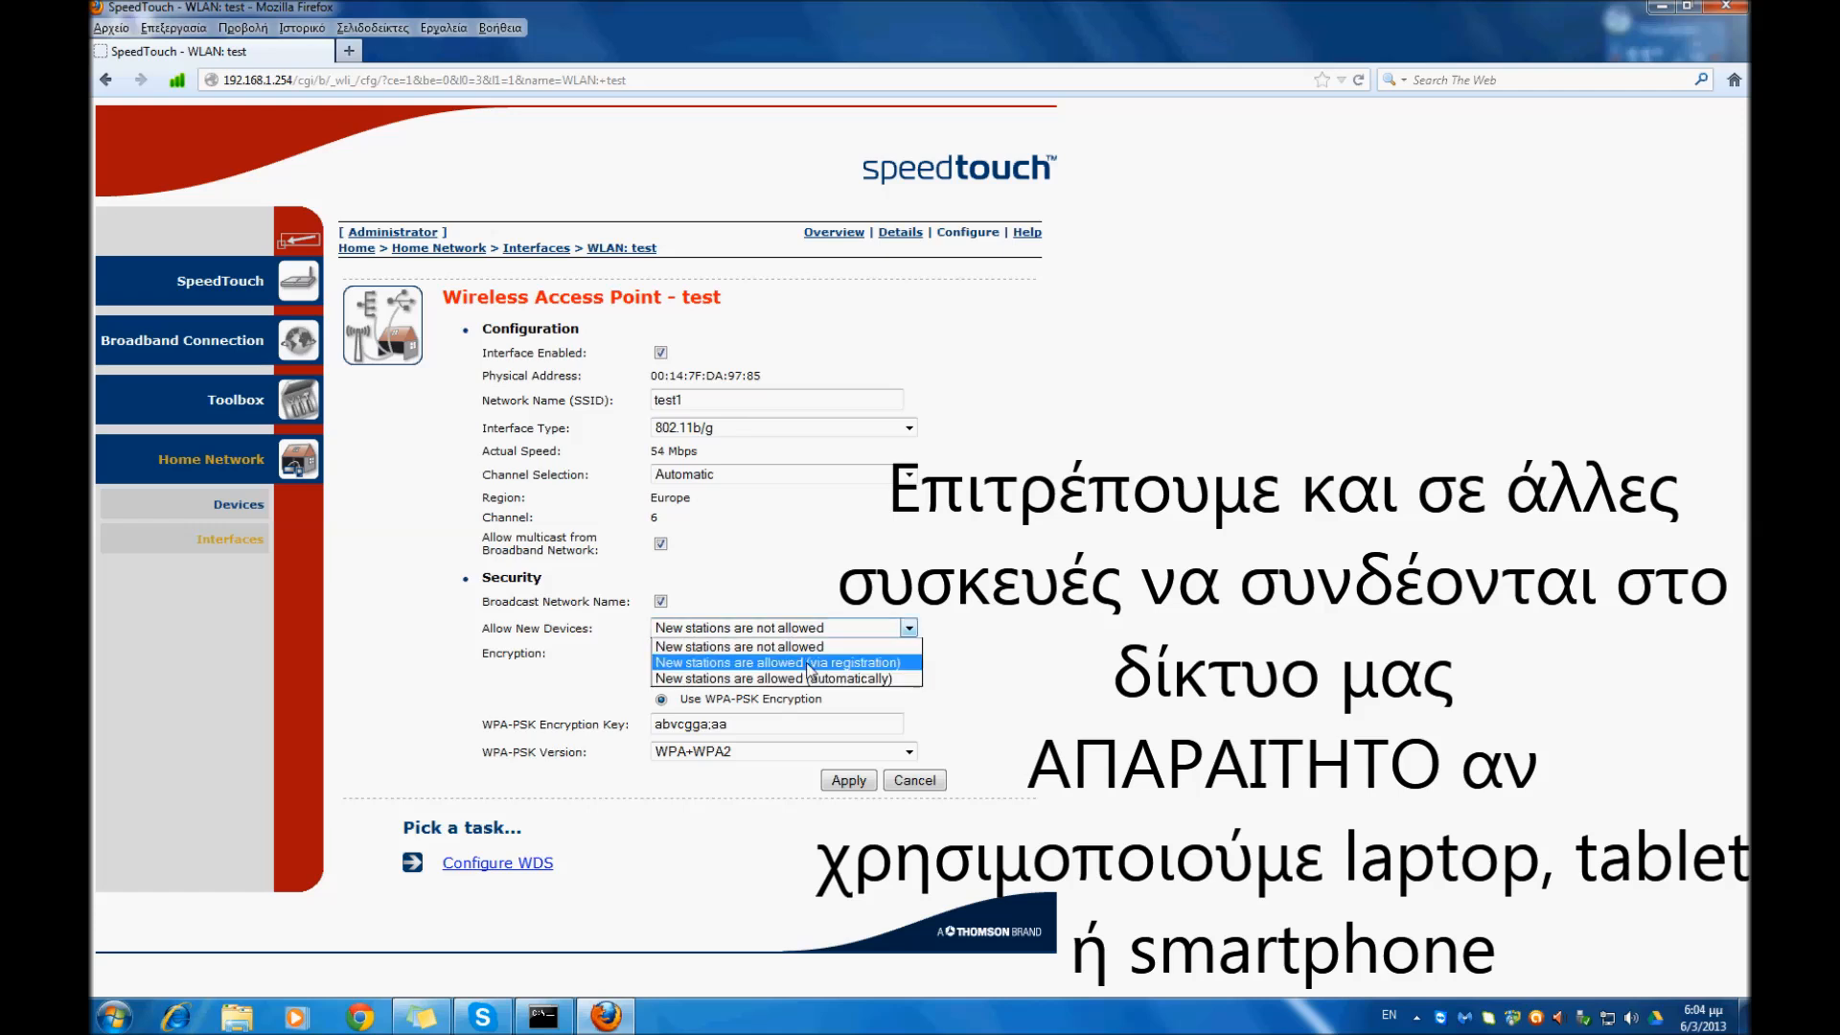
click(810, 663)
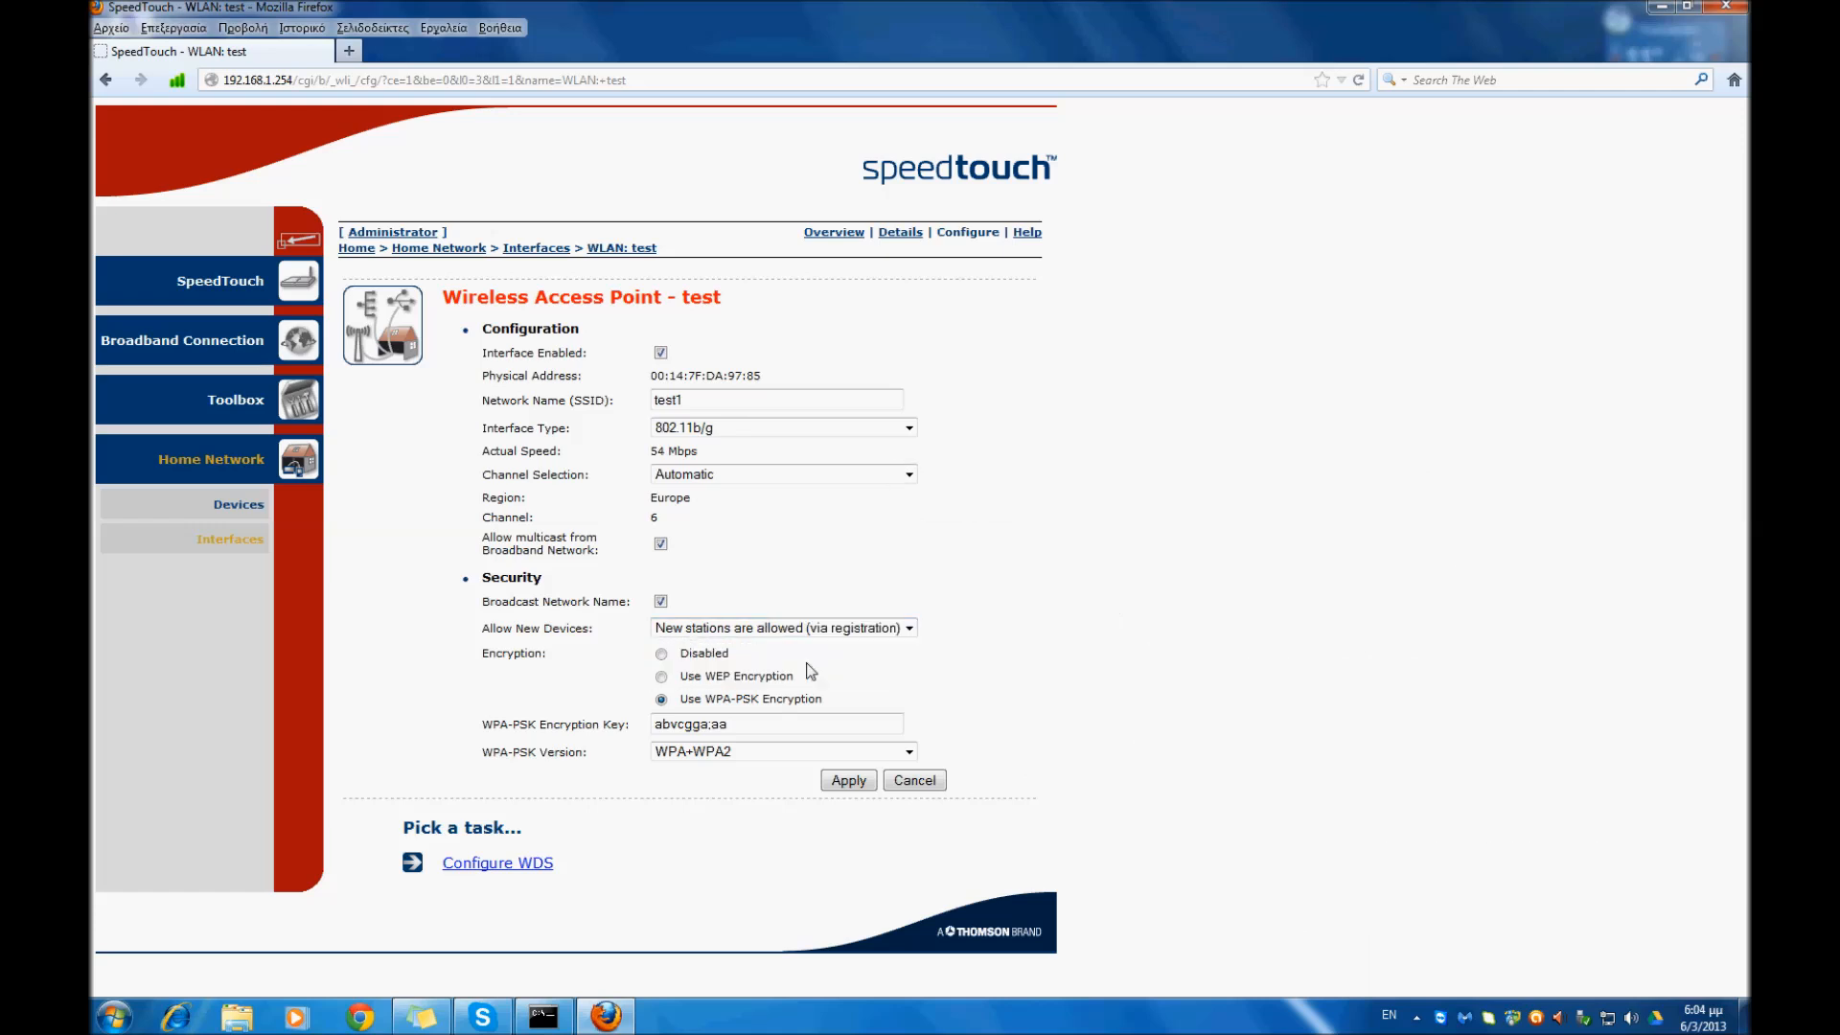
click(853, 630)
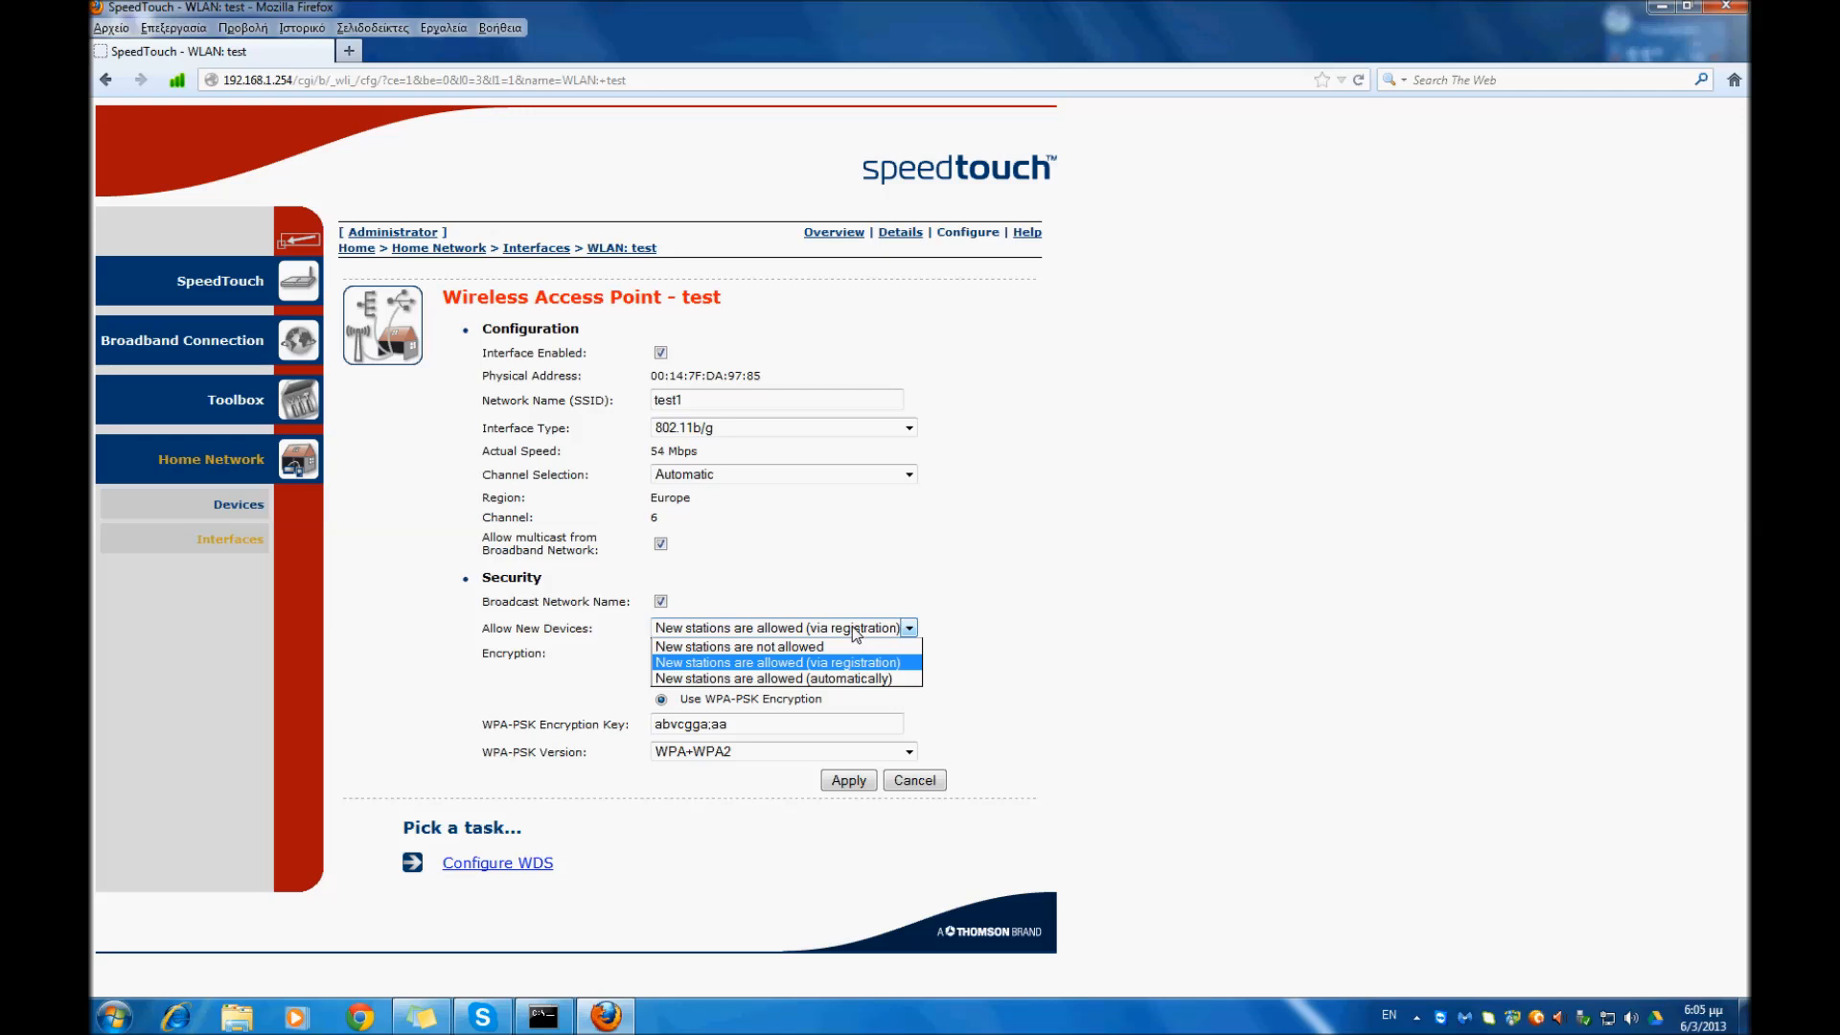
click(853, 679)
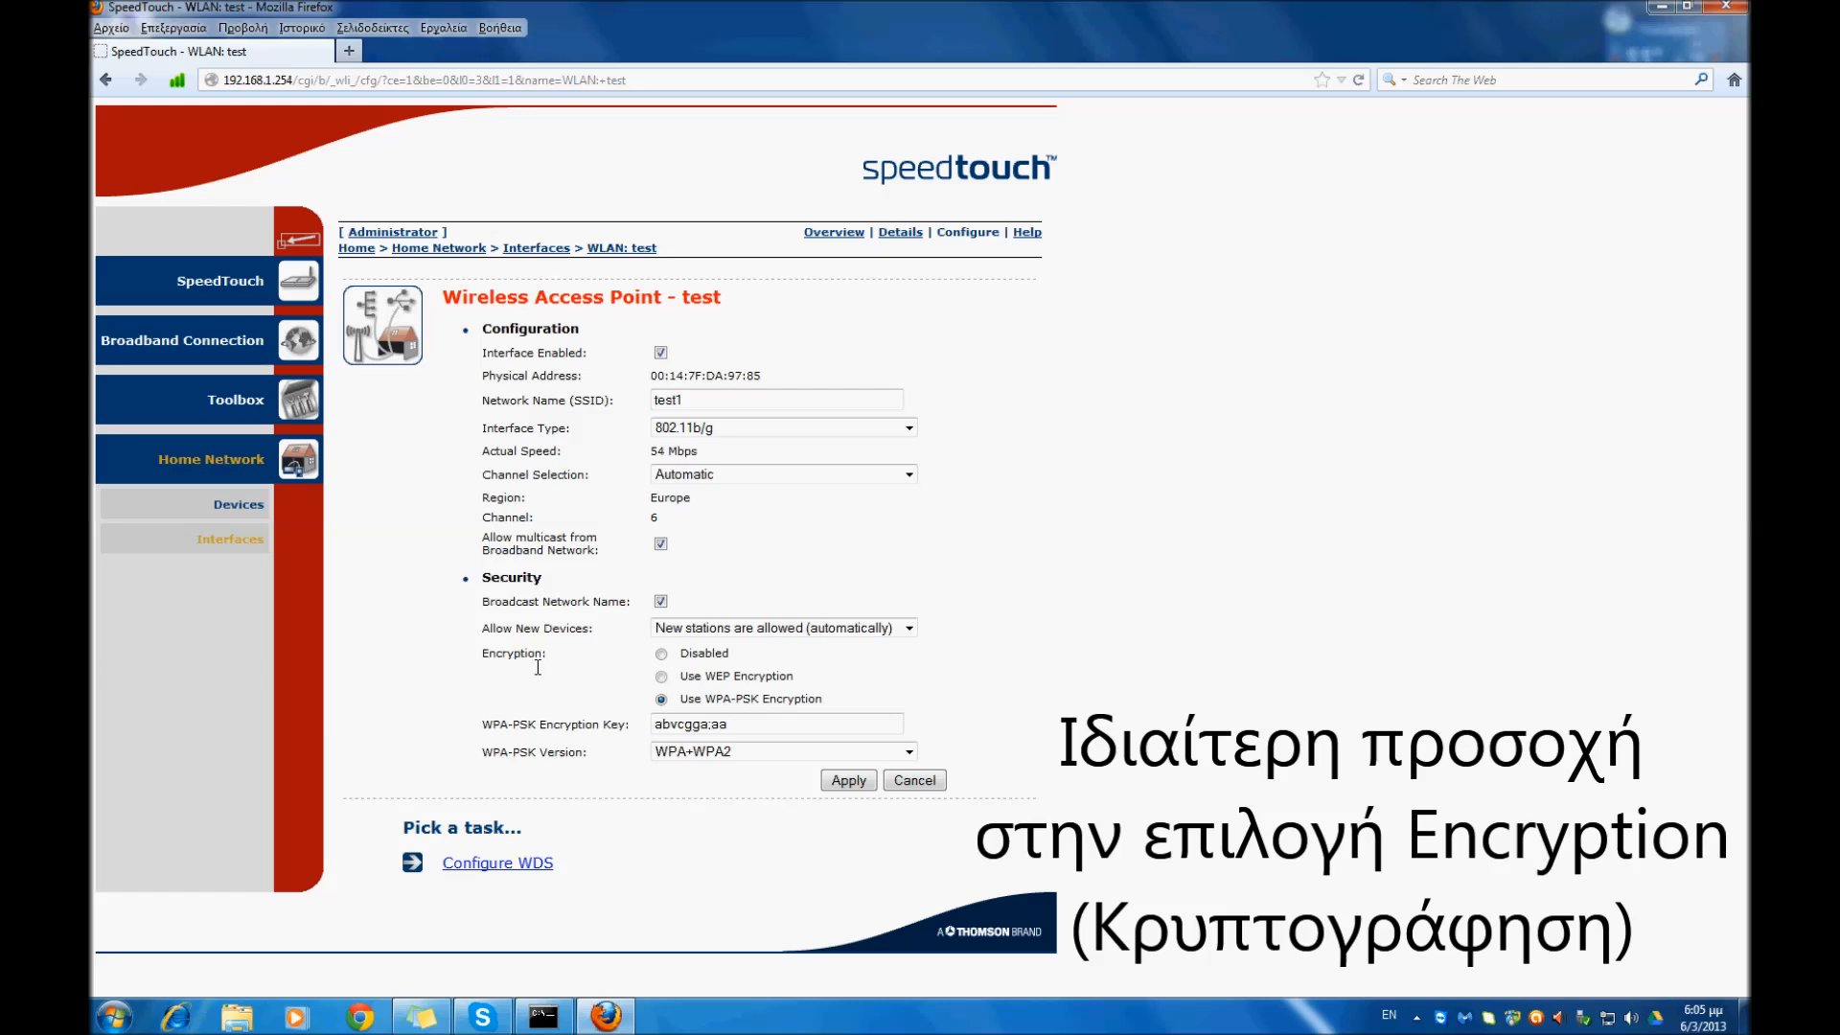
- Try the Disabled and WEP encryption options for the access point, and return to Use WPA-PSK Encryption
click(661, 655)
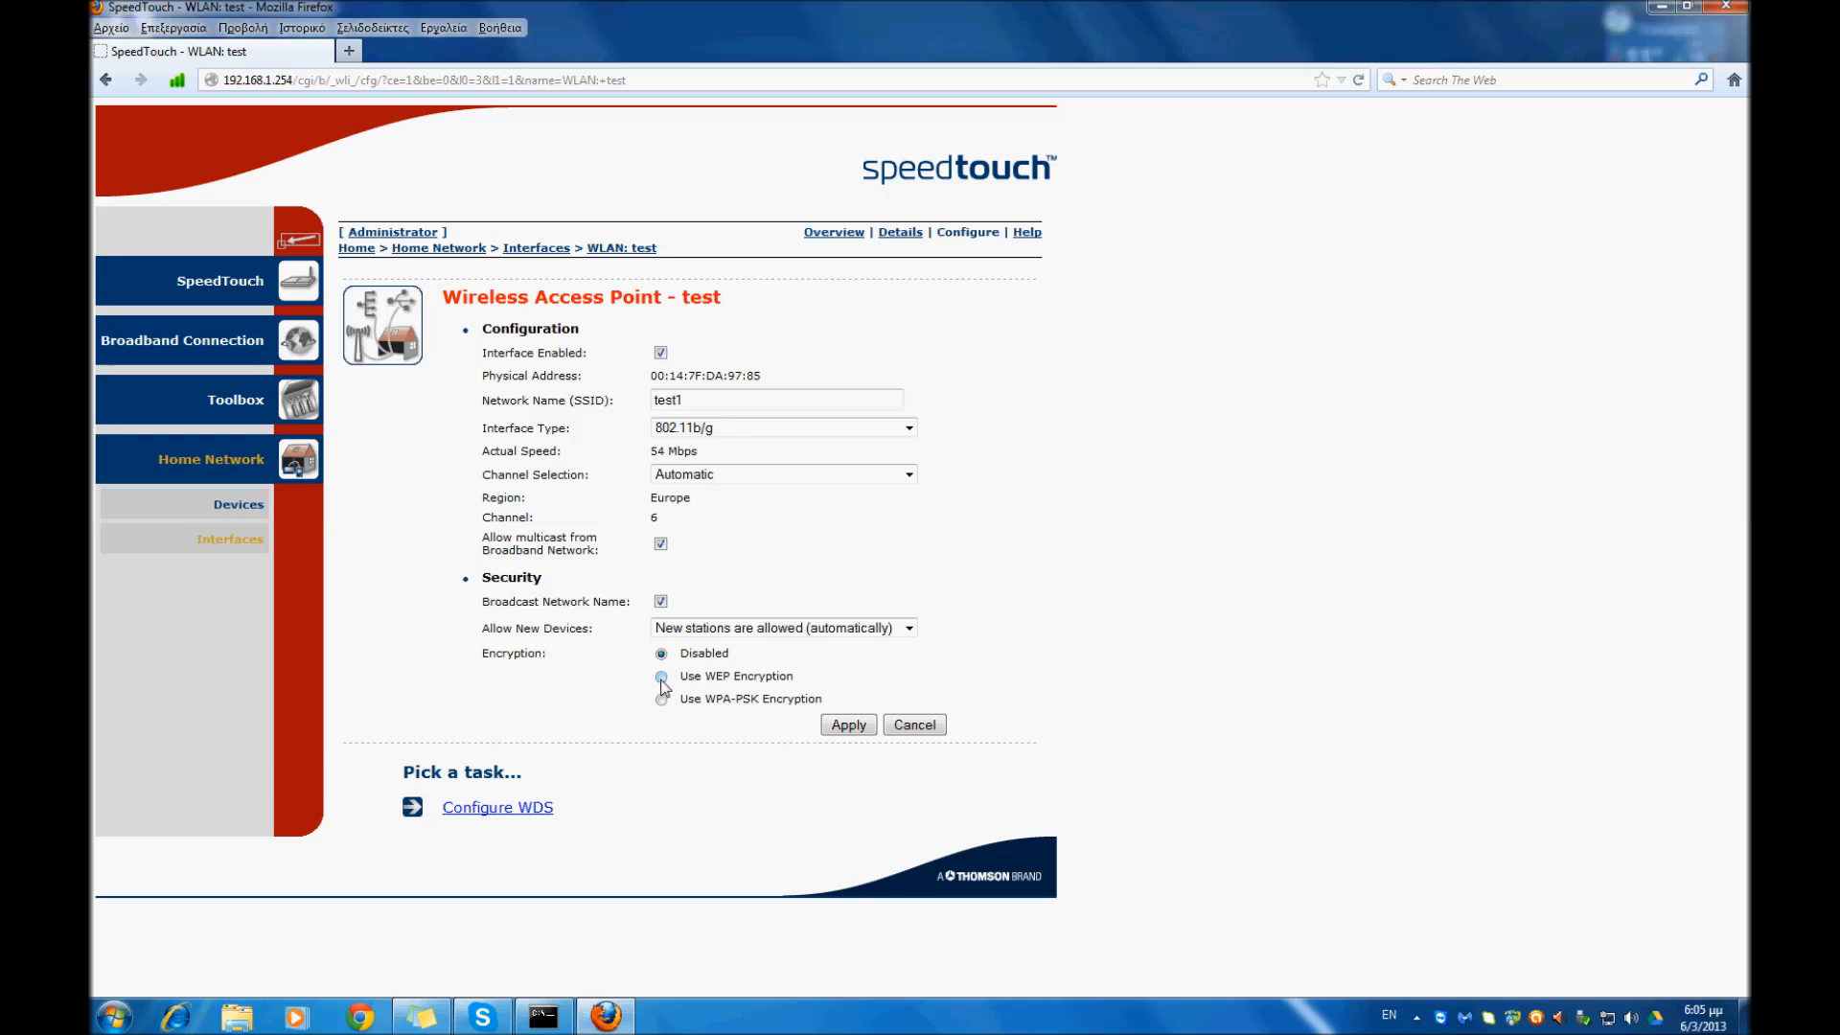
click(661, 677)
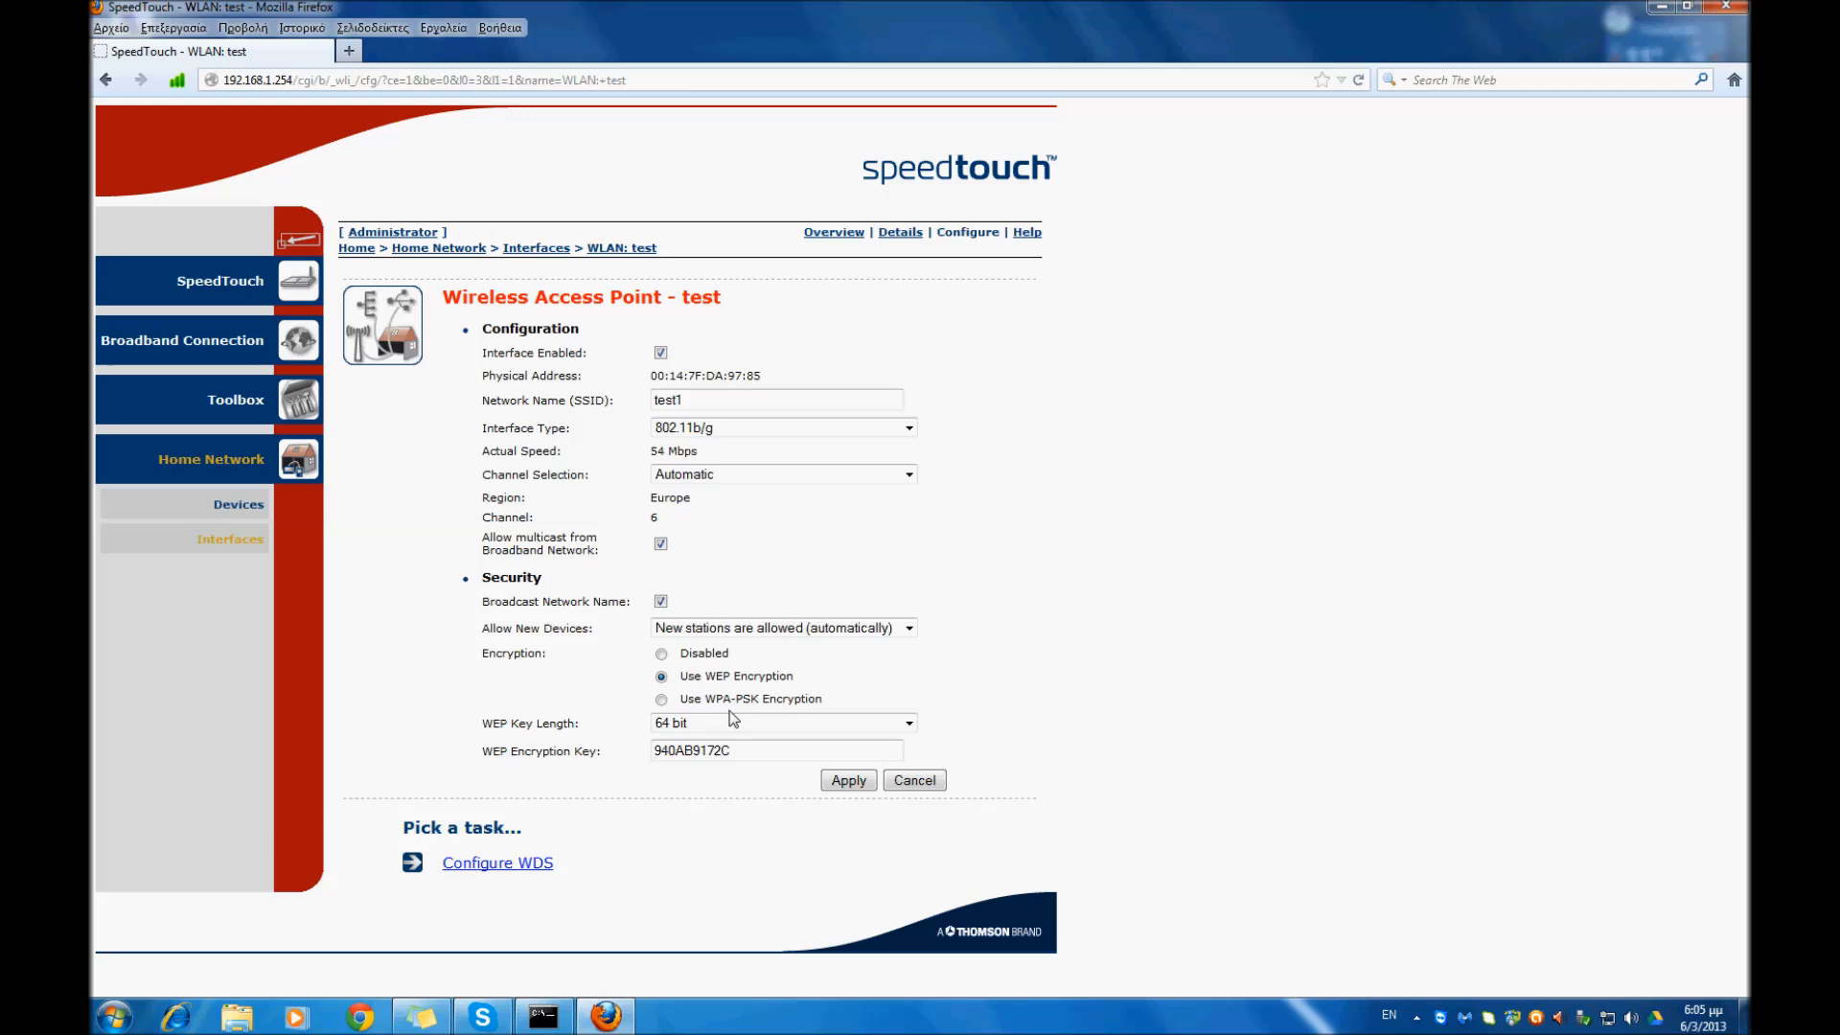
click(661, 699)
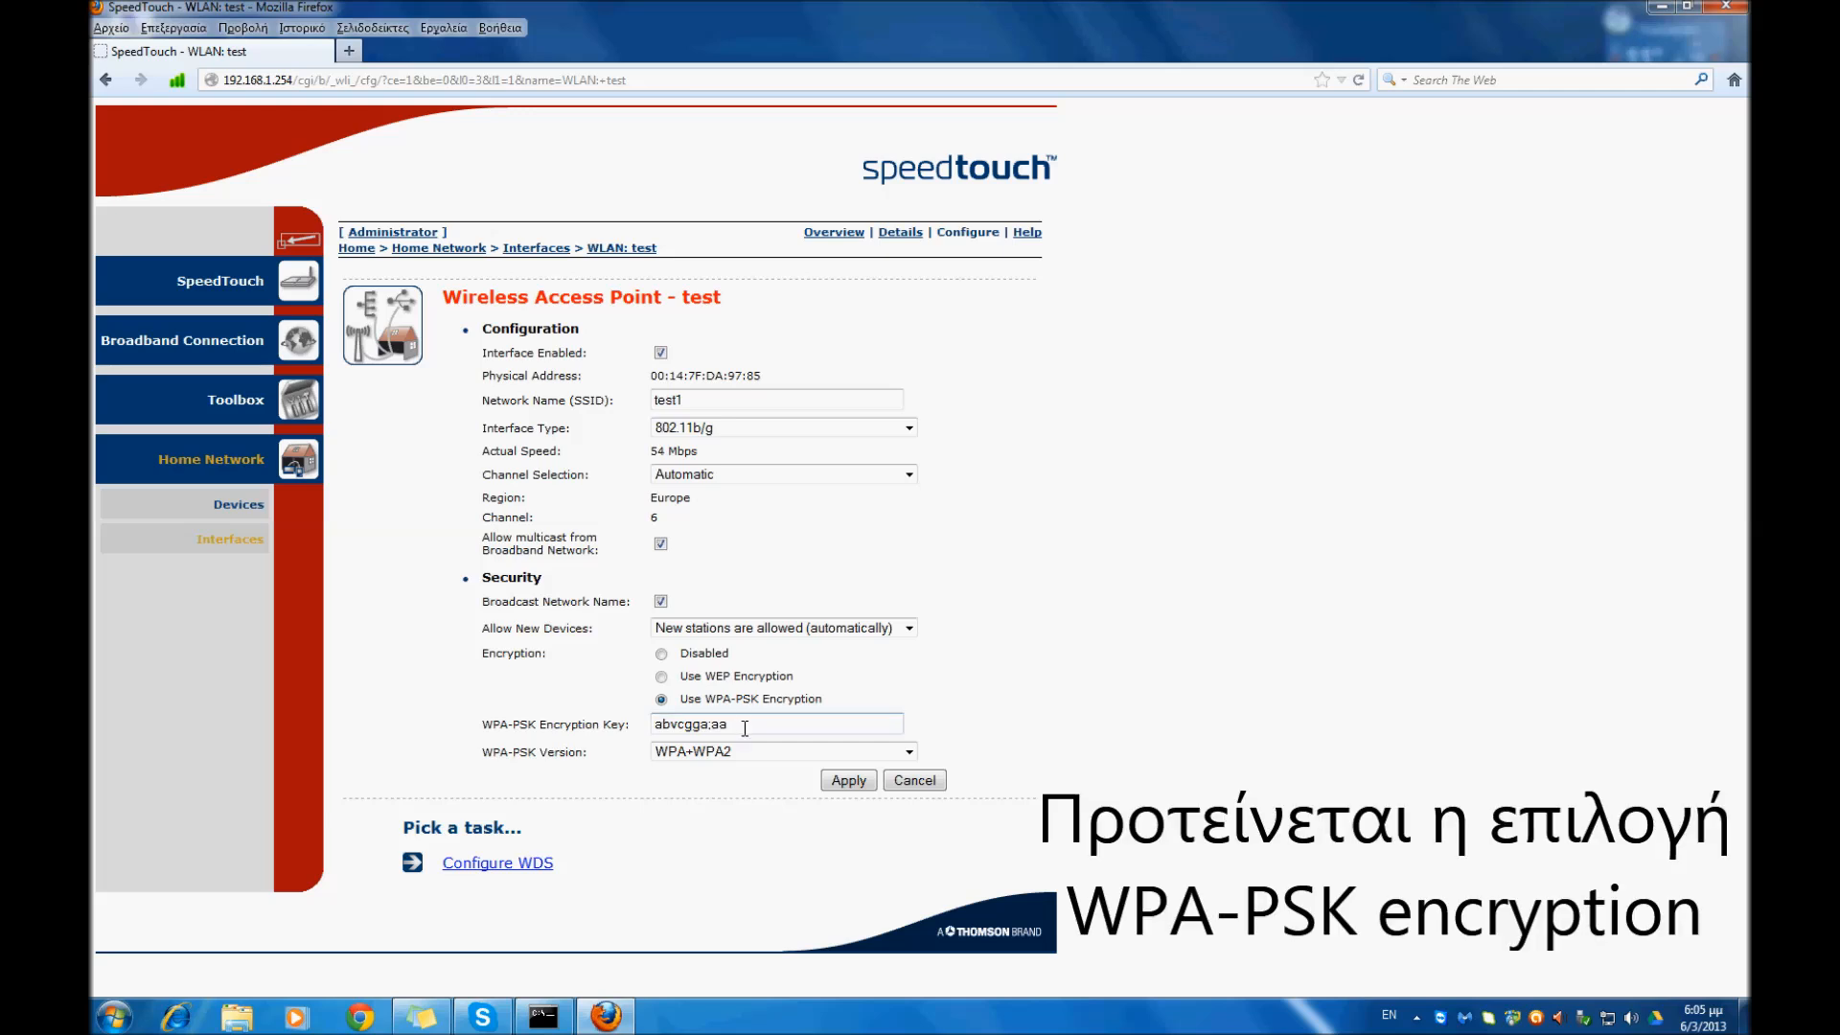
- Review the WPA-PSK encryption key and the available WPA-PSK versions, and choose WPA+WPA2 as the version
drag(730, 724, 652, 725)
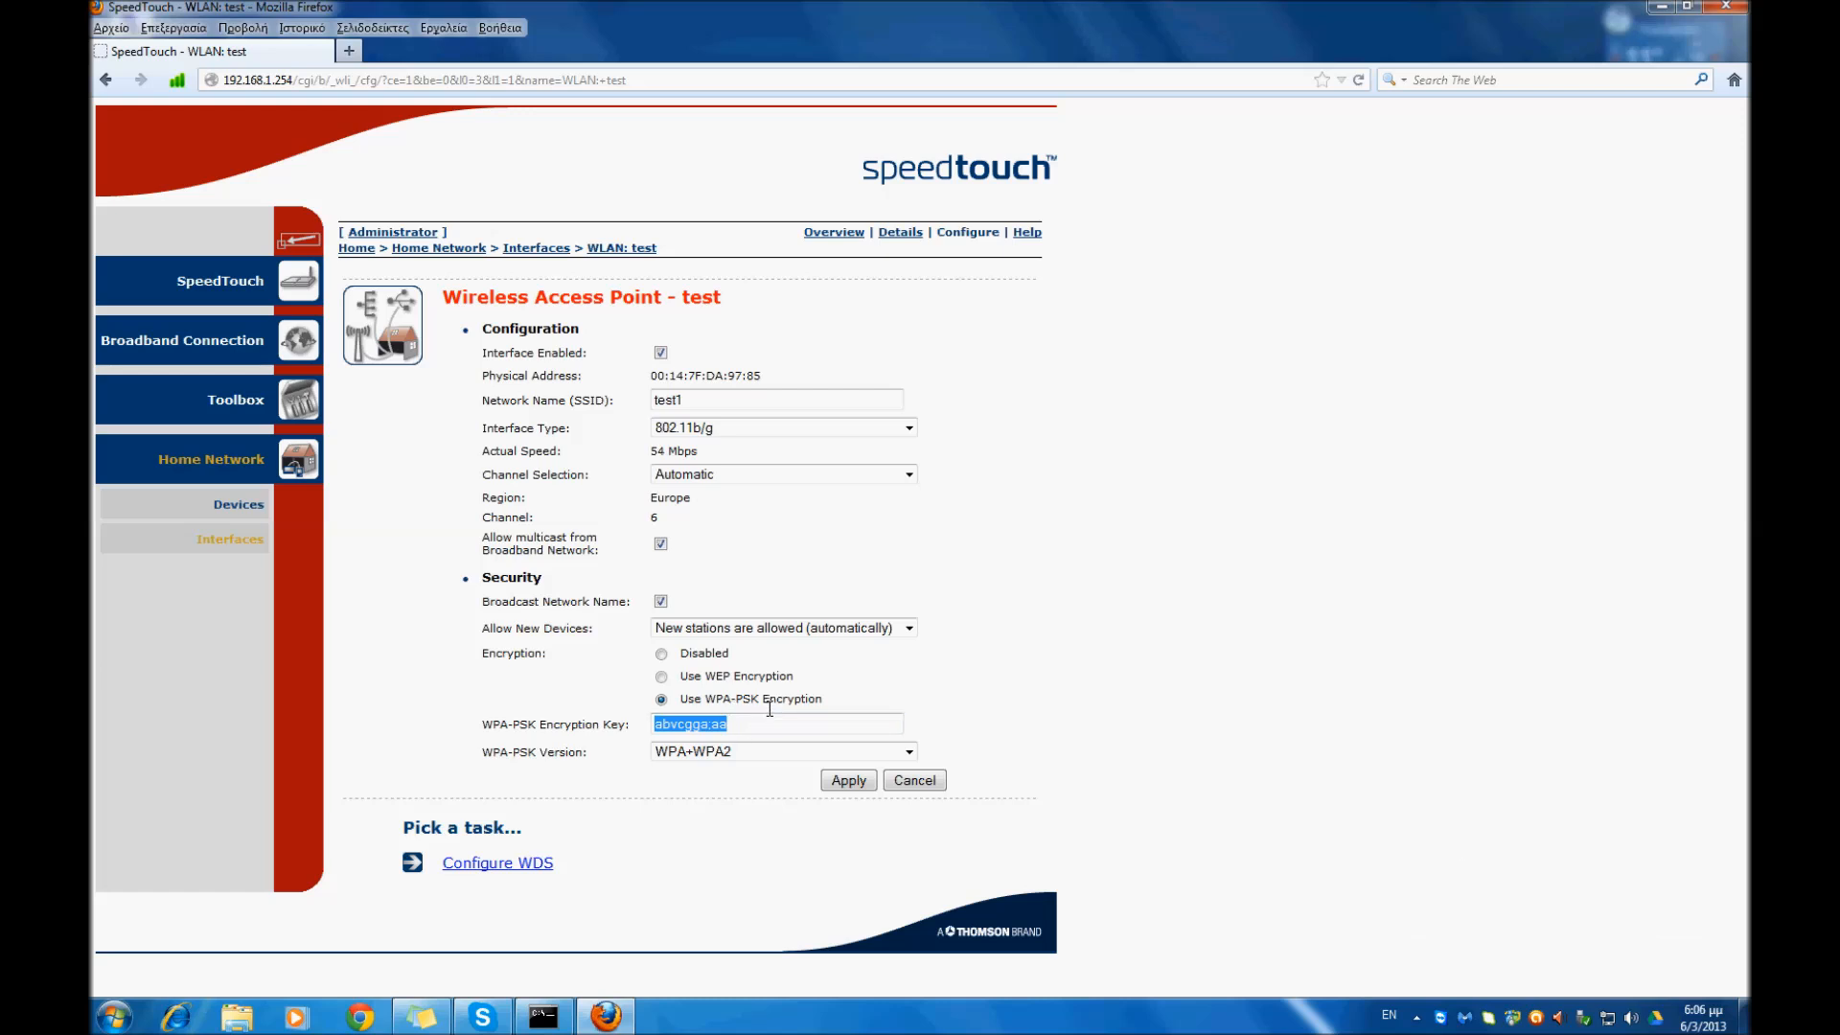
click(737, 729)
click(742, 752)
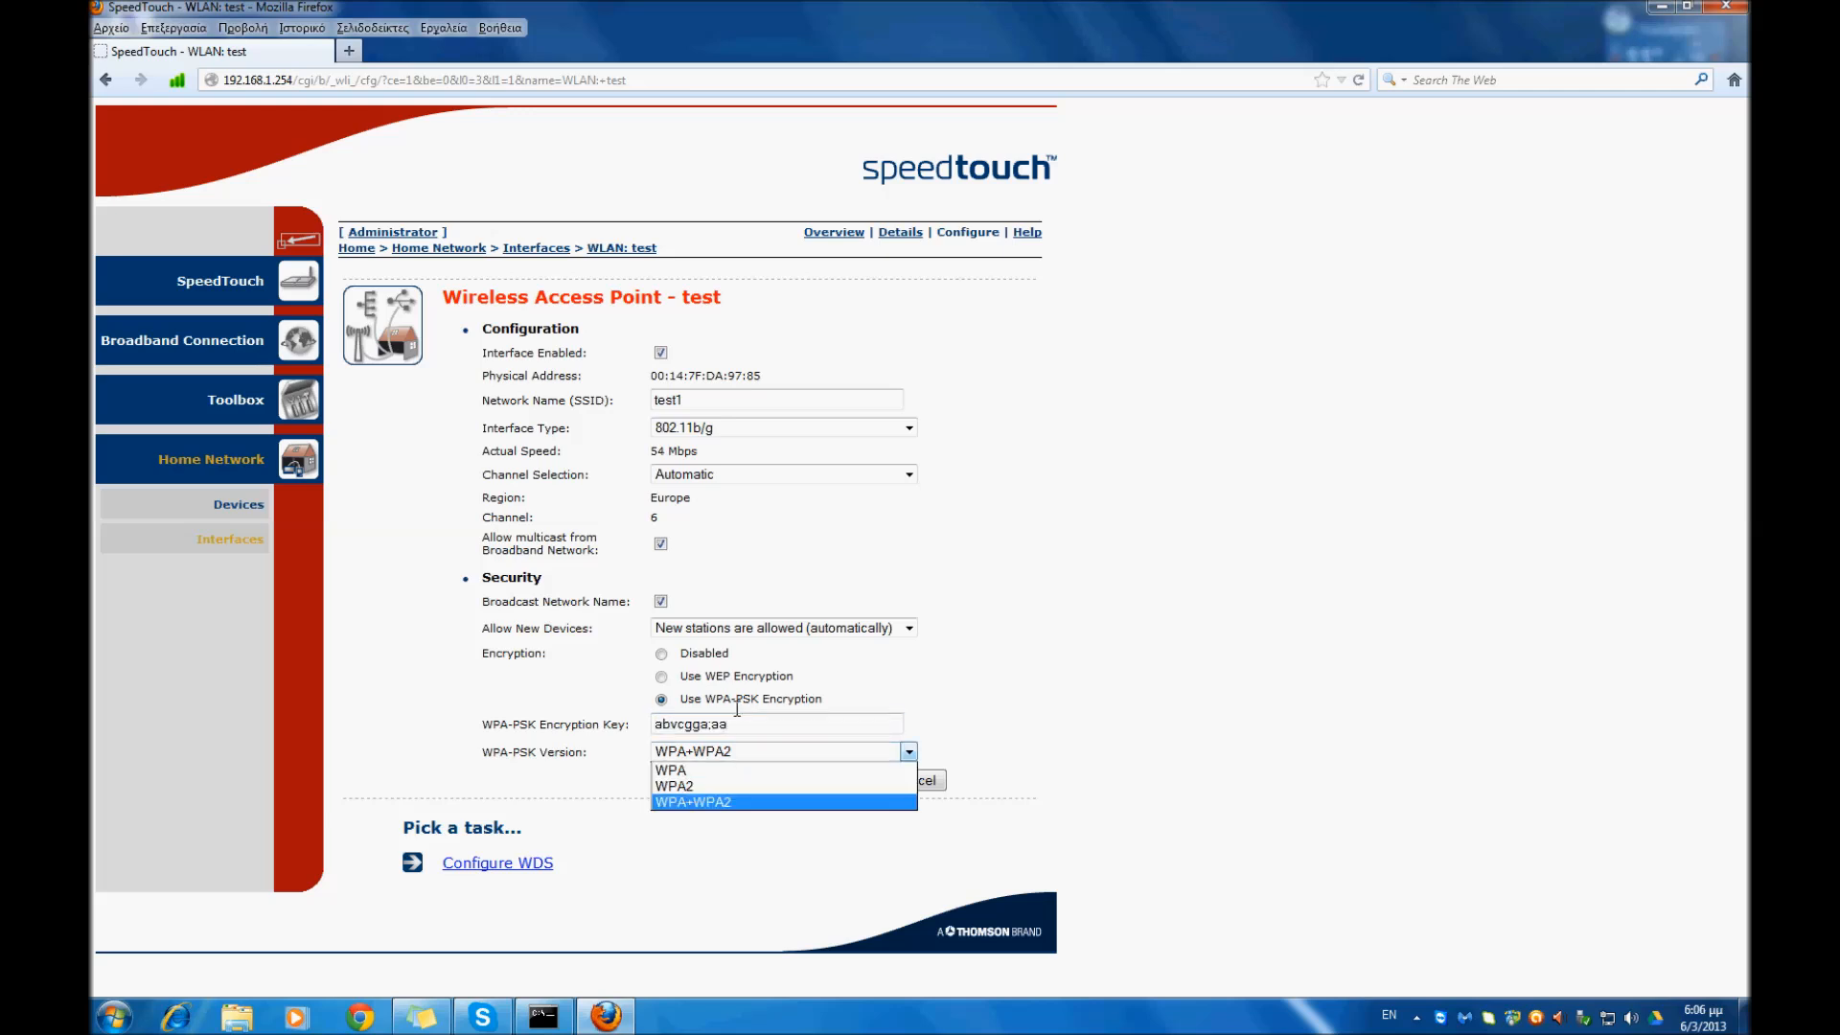
click(710, 802)
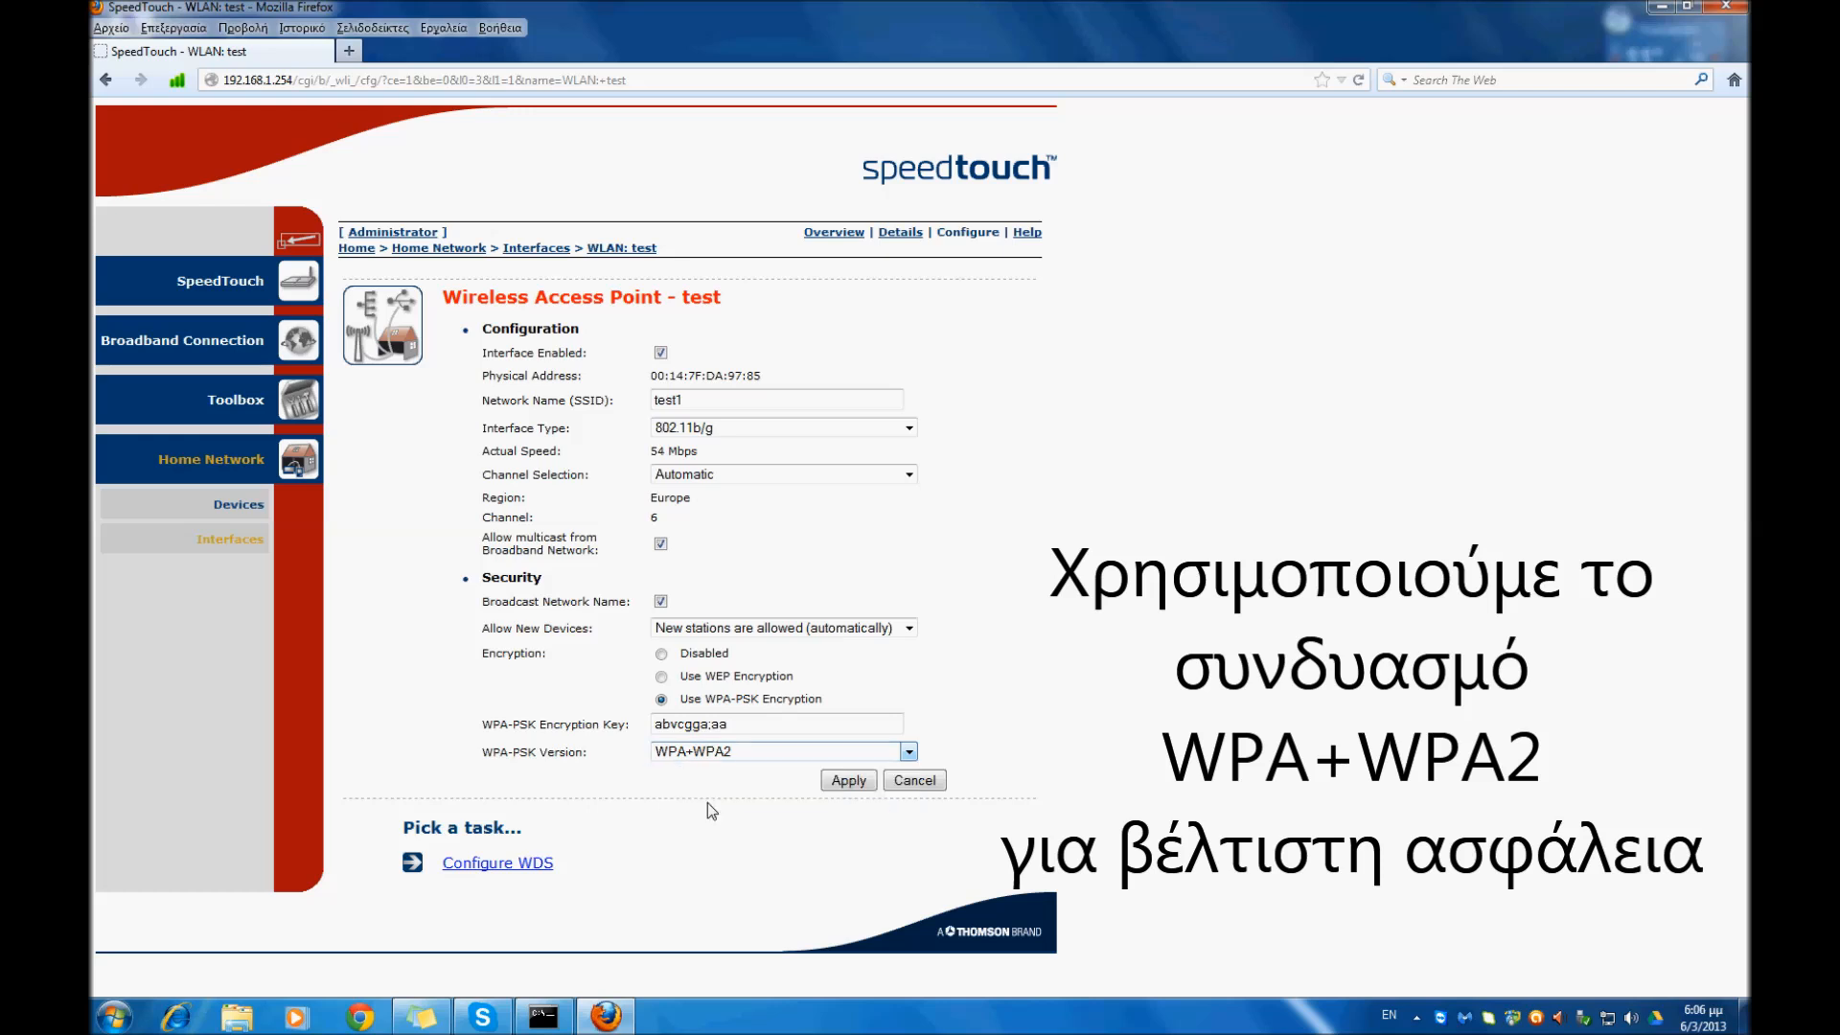
- Replace the WPA-PSK encryption key with the new Wi-Fi password and apply the access point's configuration
triple_click(762, 732)
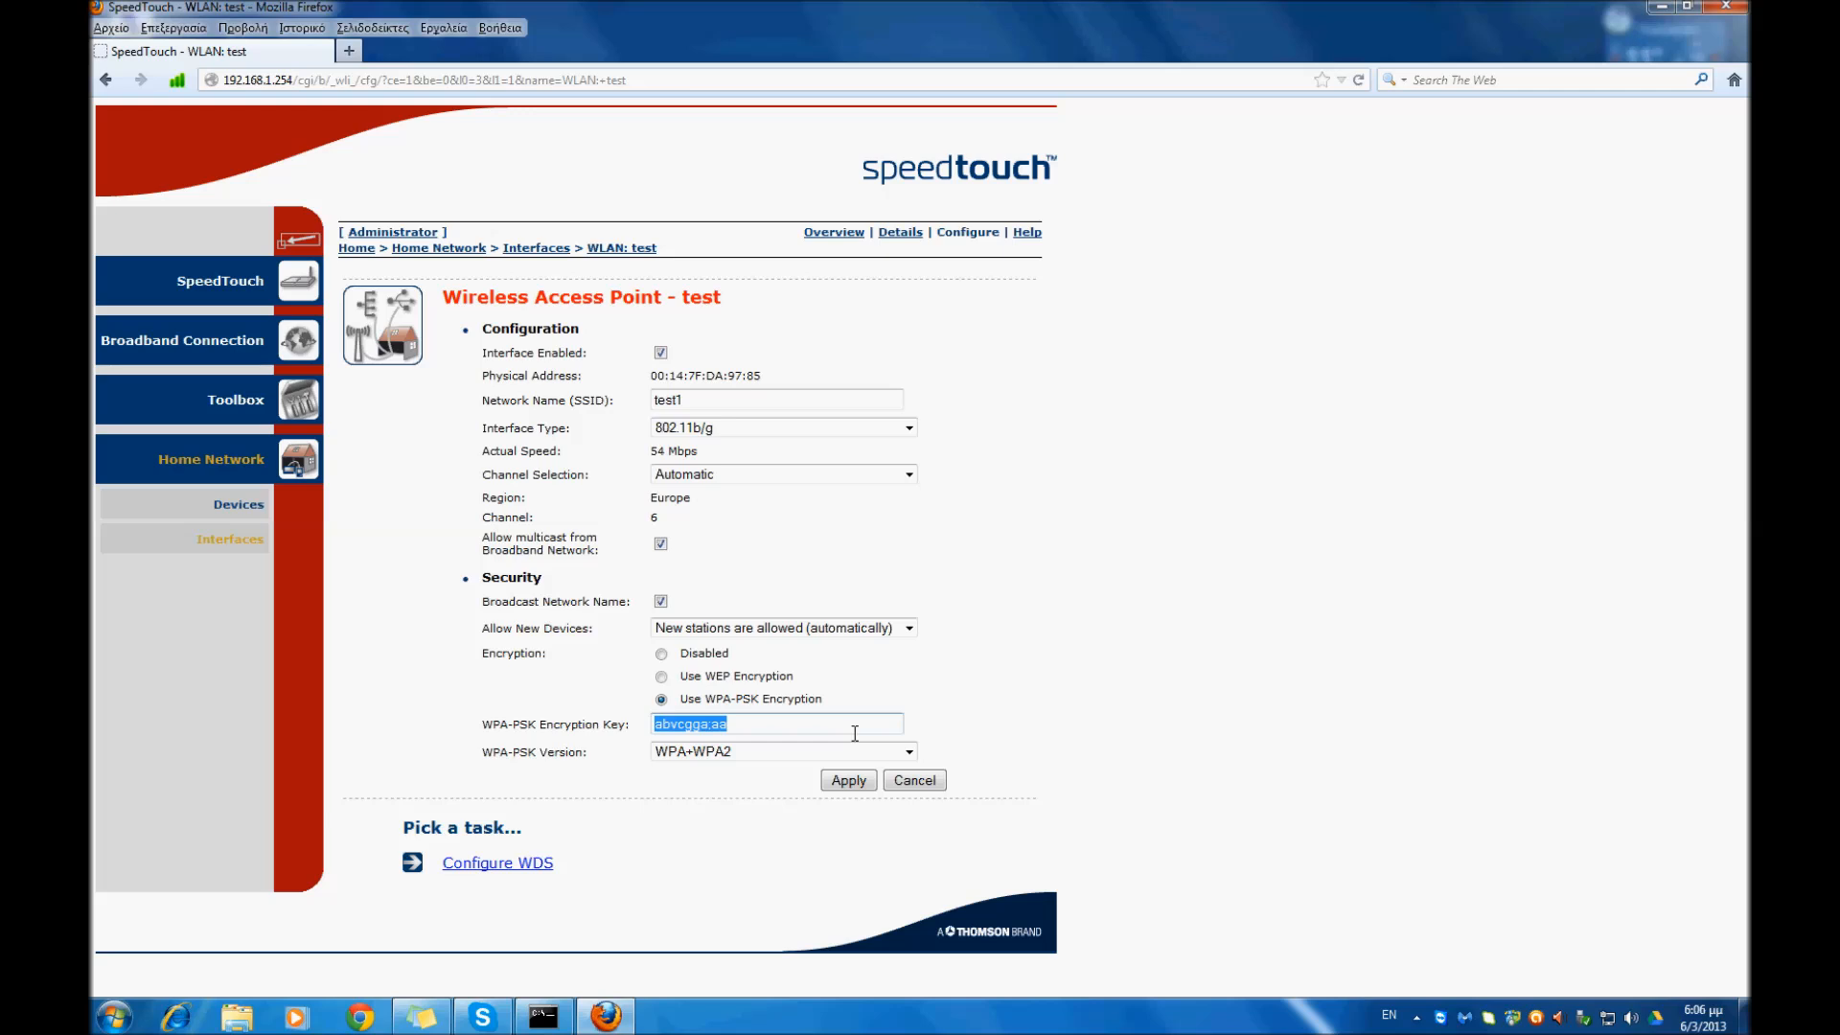
text(@testa)
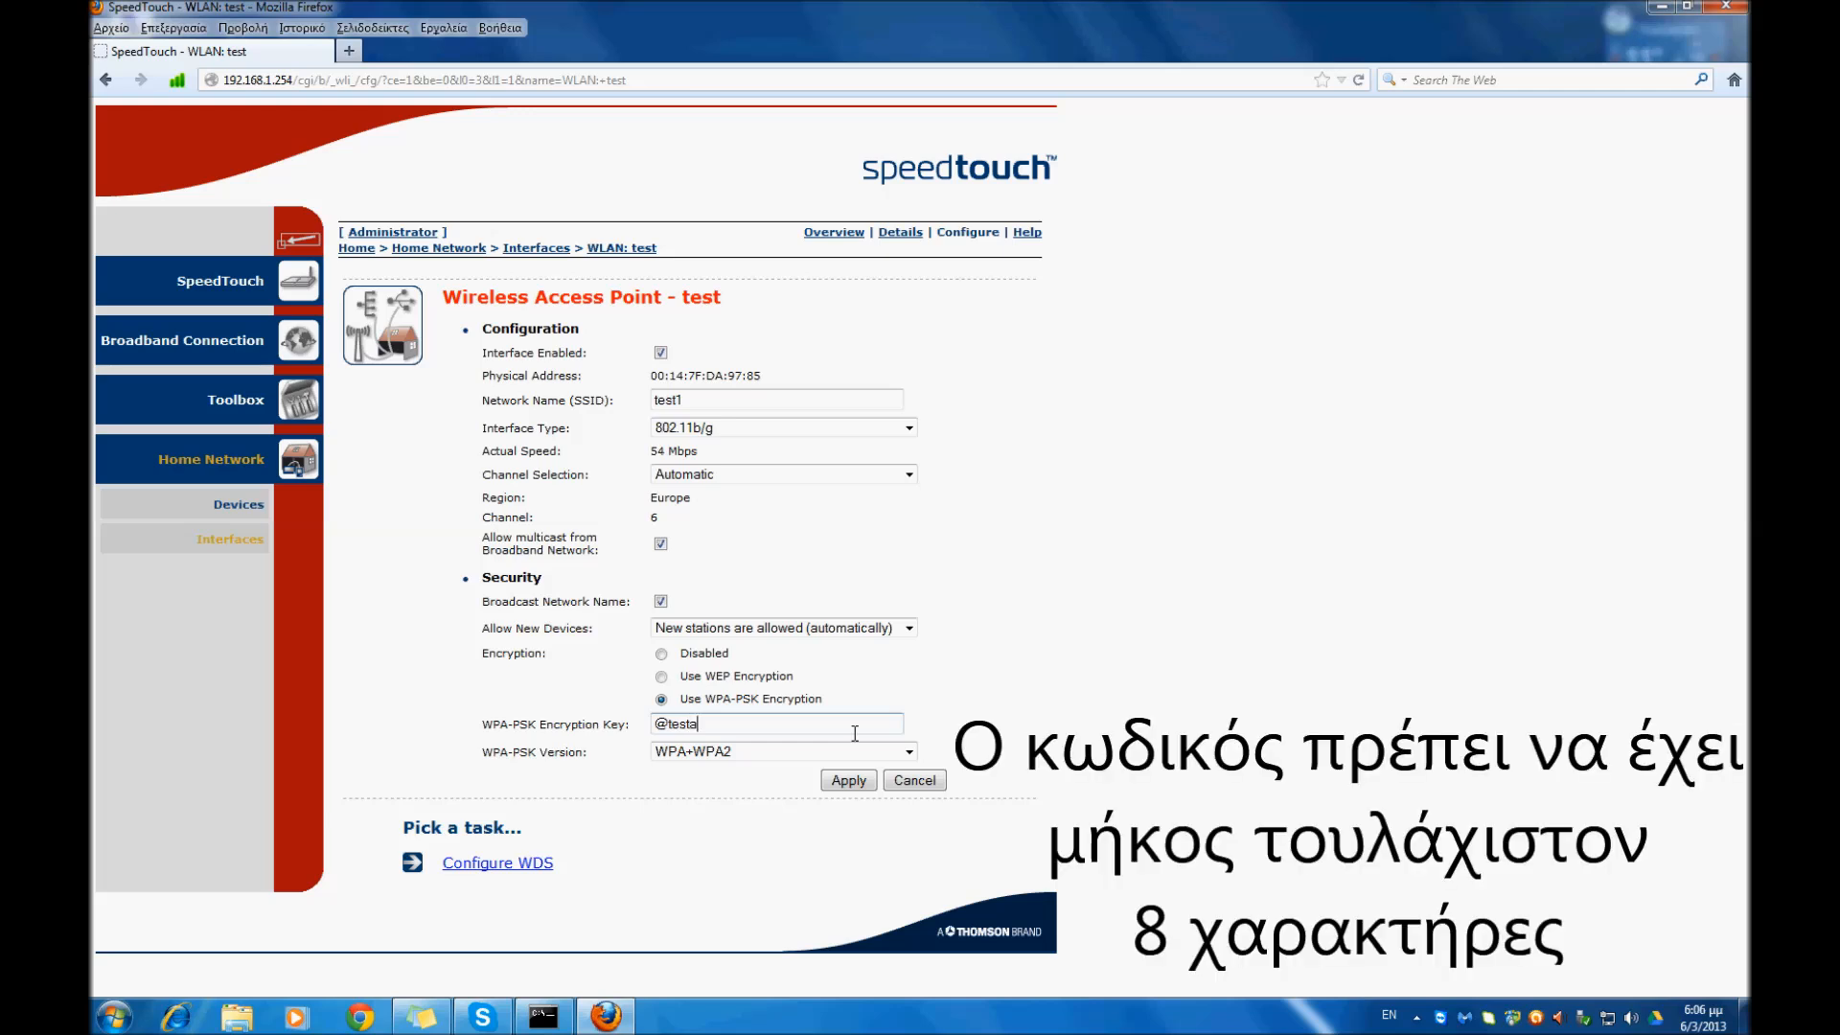
key(BackSpace)
text(123#)
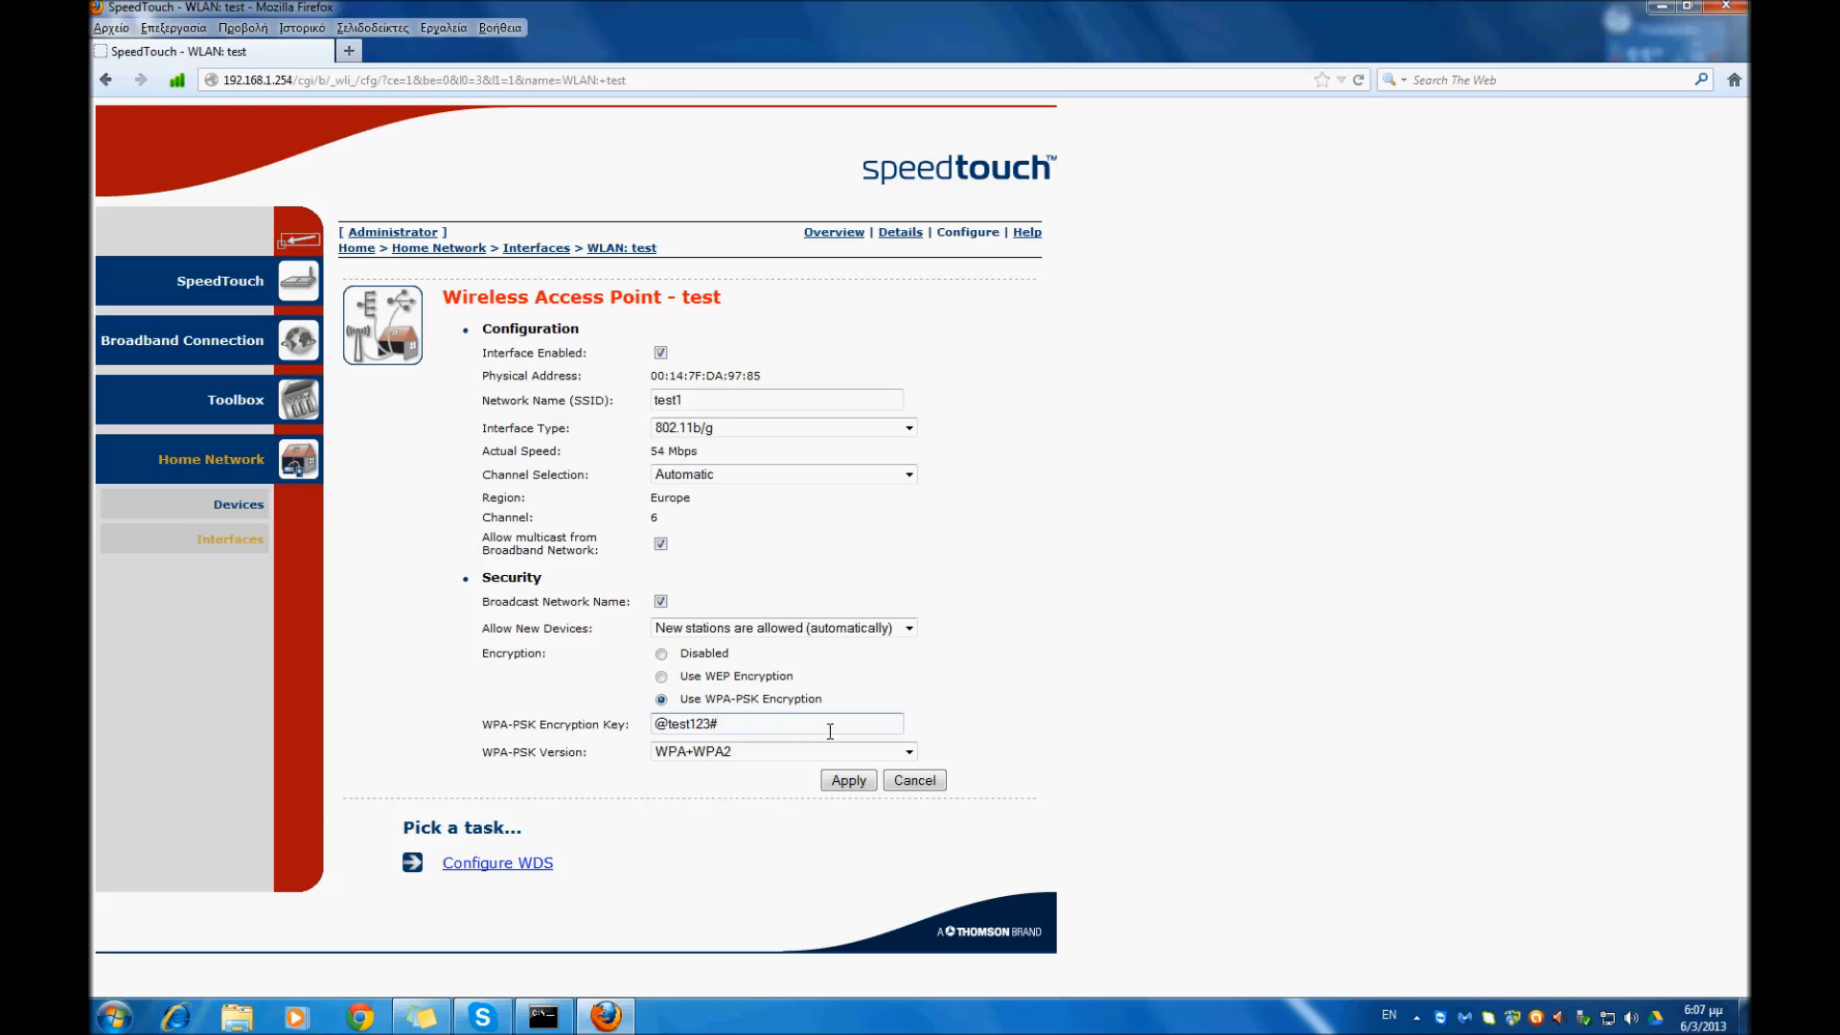
click(851, 780)
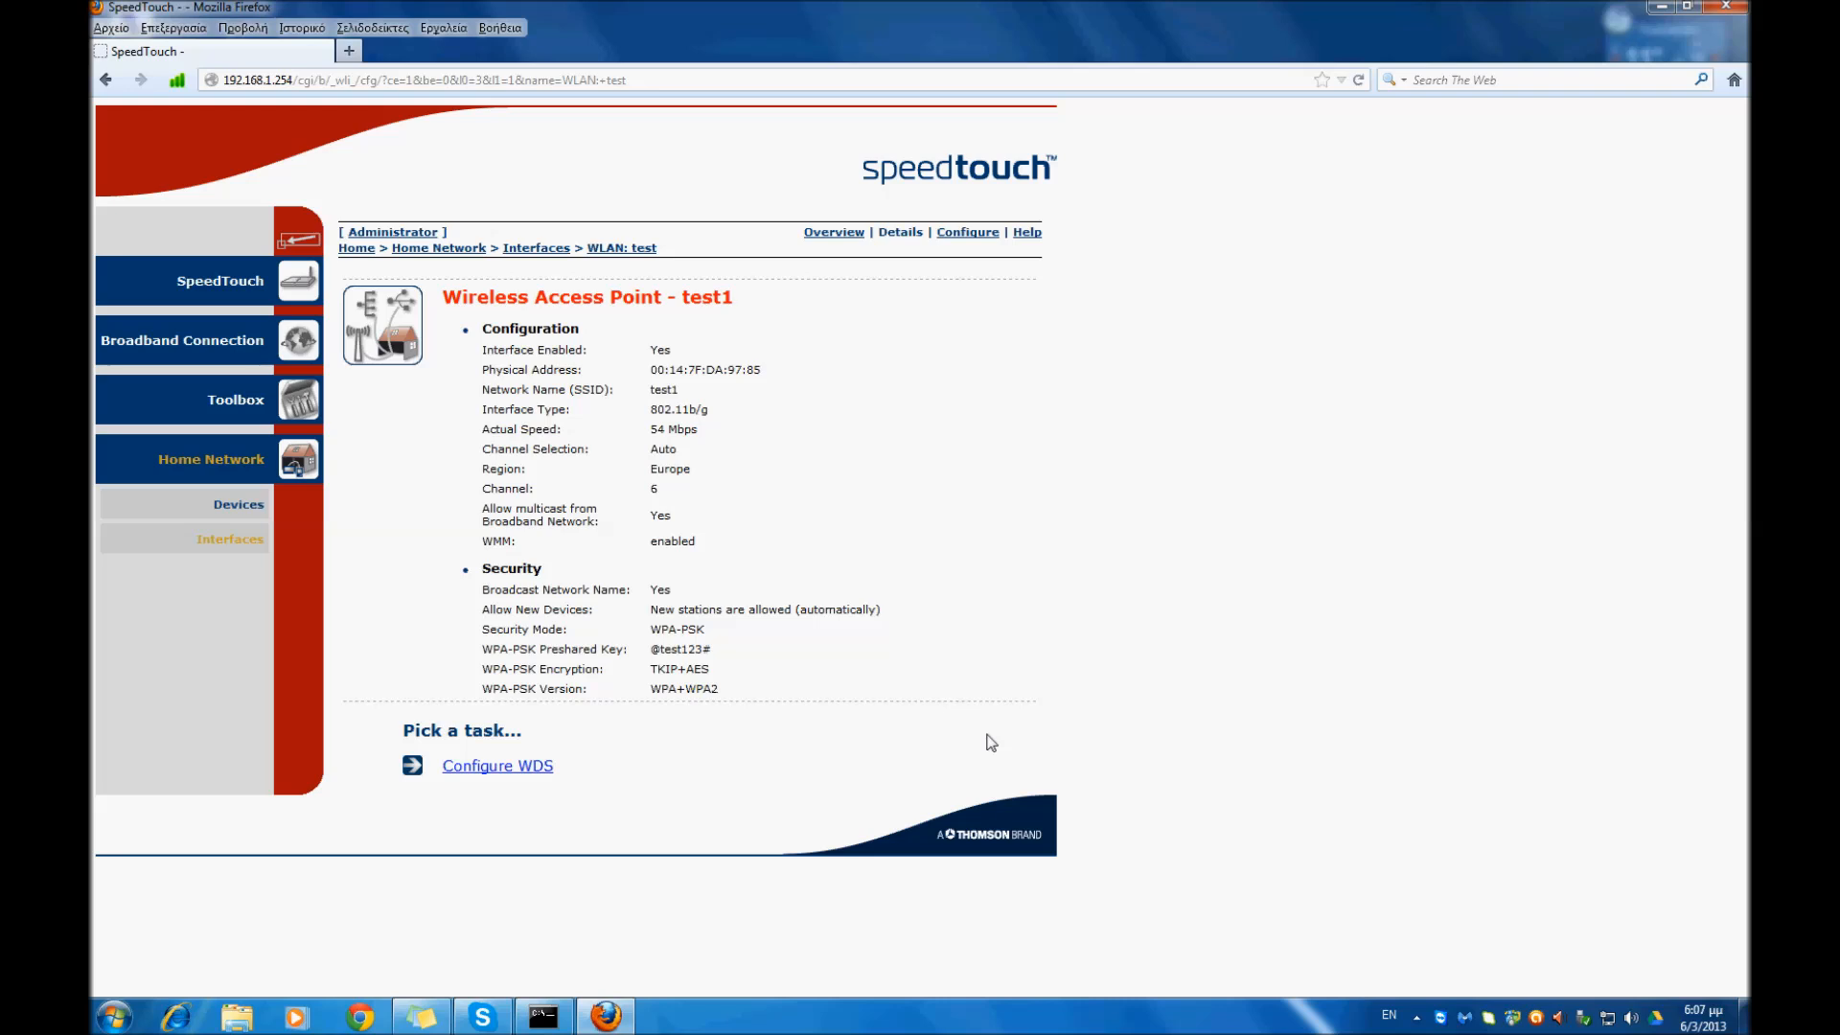
- Show the hidden icons of the Windows notification area
click(1418, 1018)
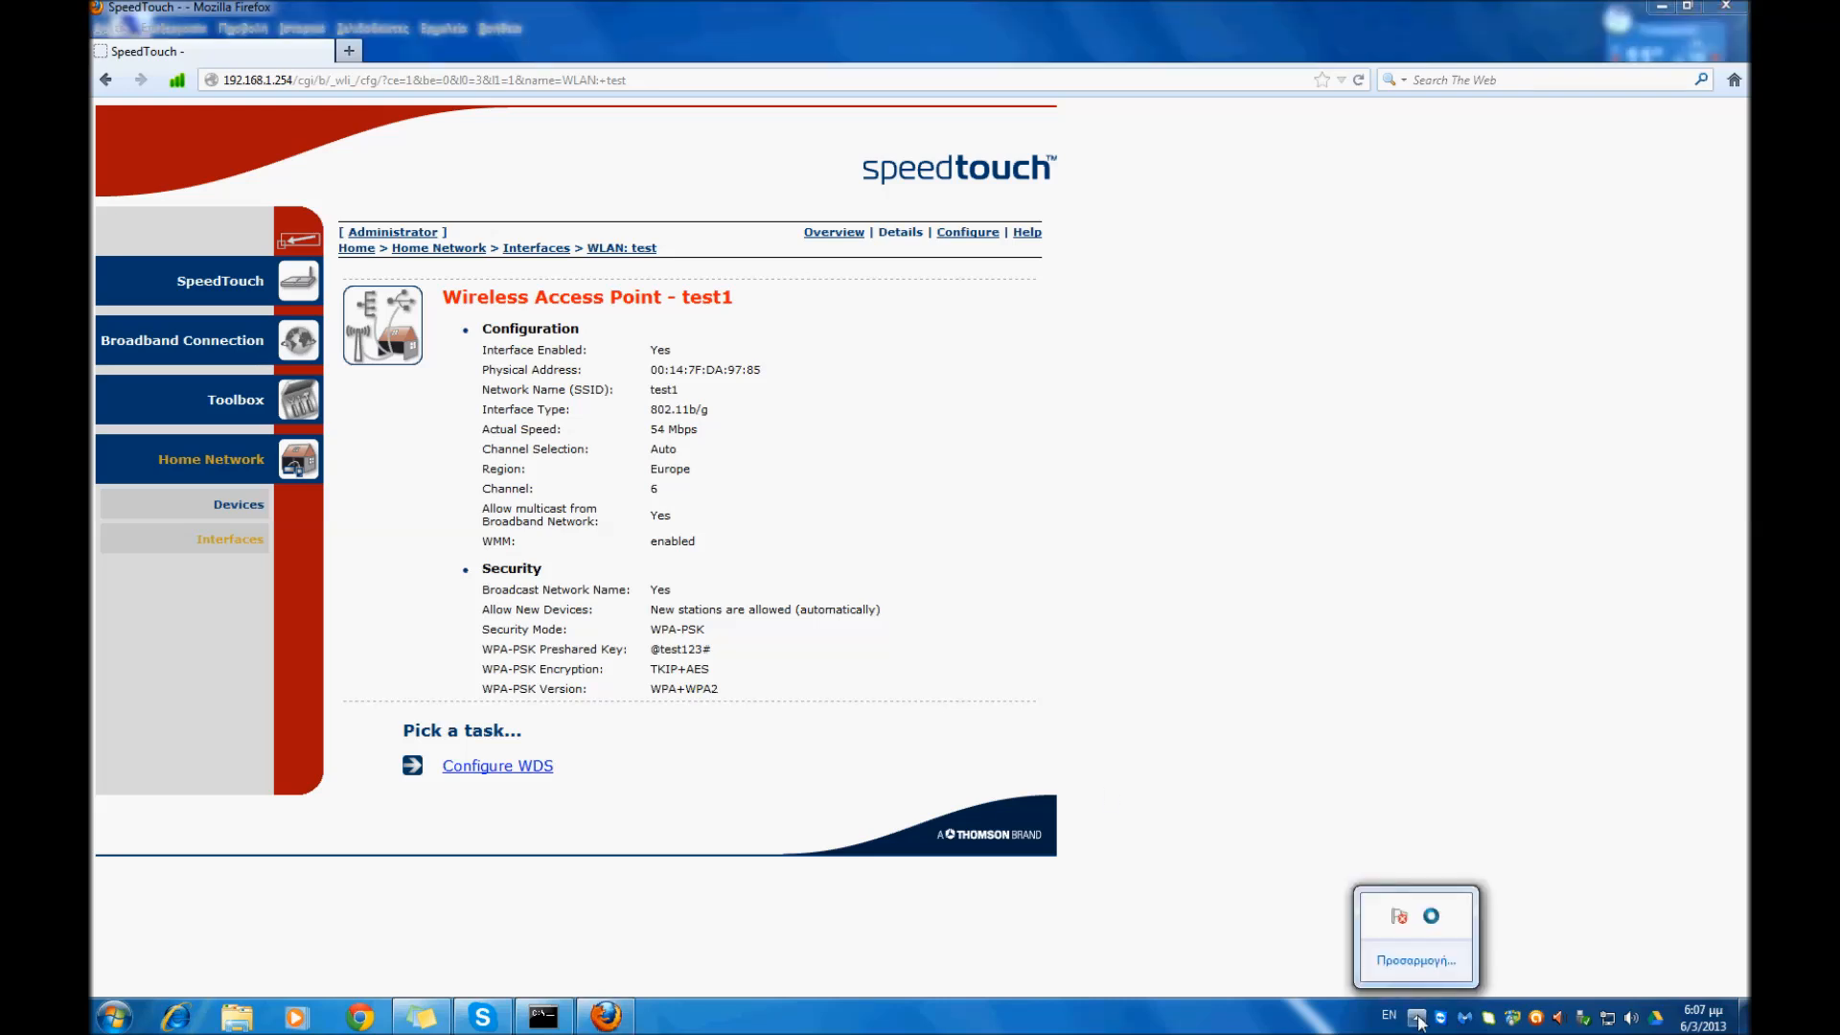